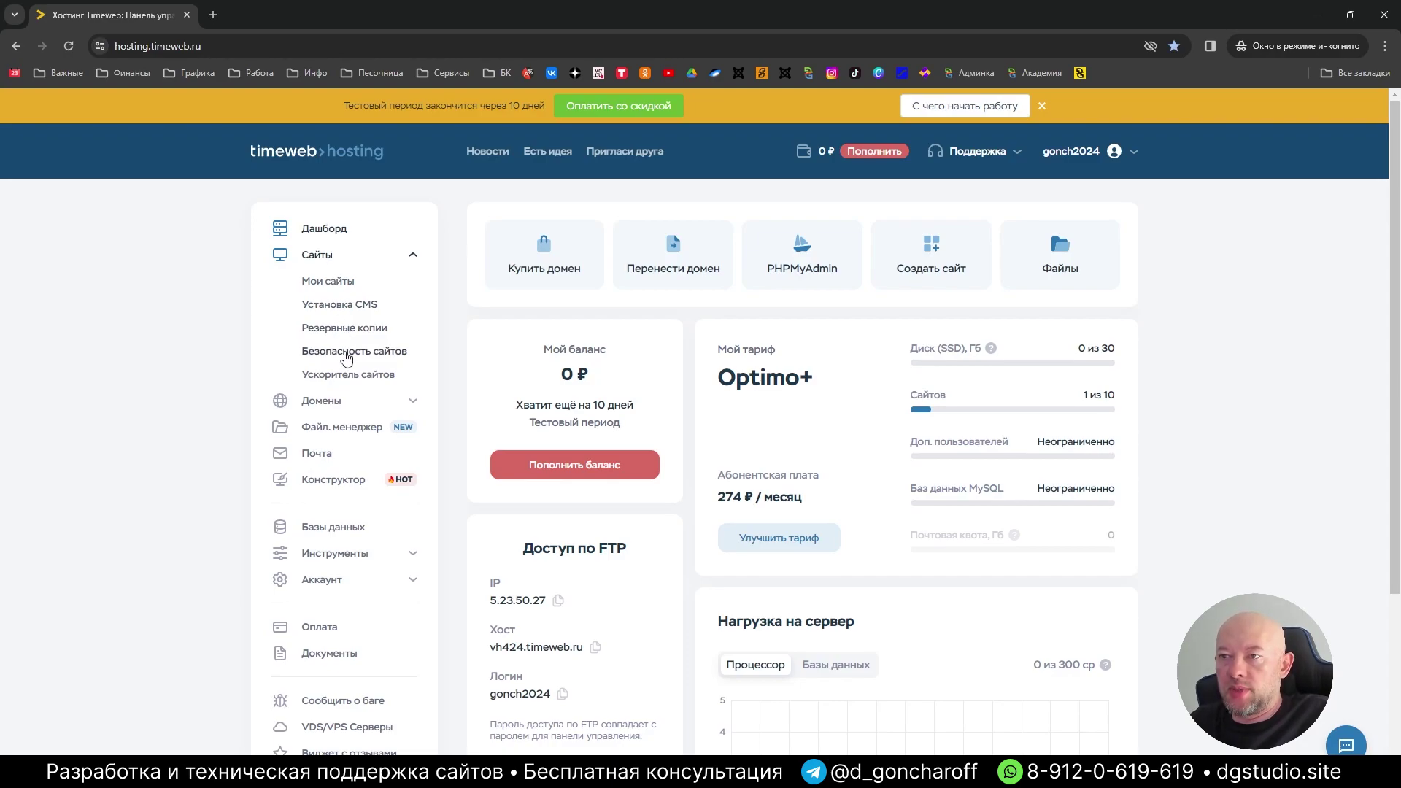
Review the site security and site accelerator pages, and return to the list of created sites
{"action": "left_click", "coordinate": [353, 354]}
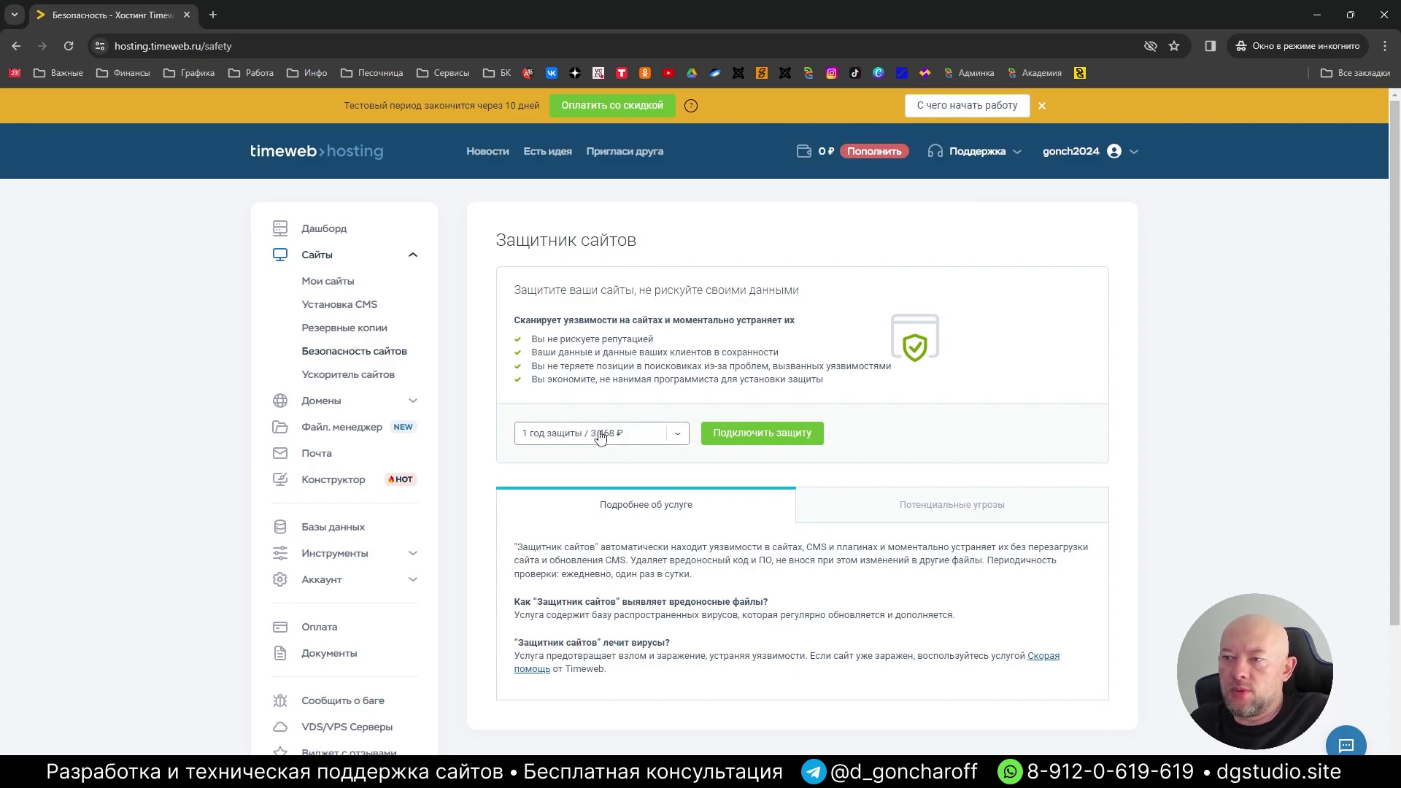
{"action": "left_click", "coordinate": [387, 376]}
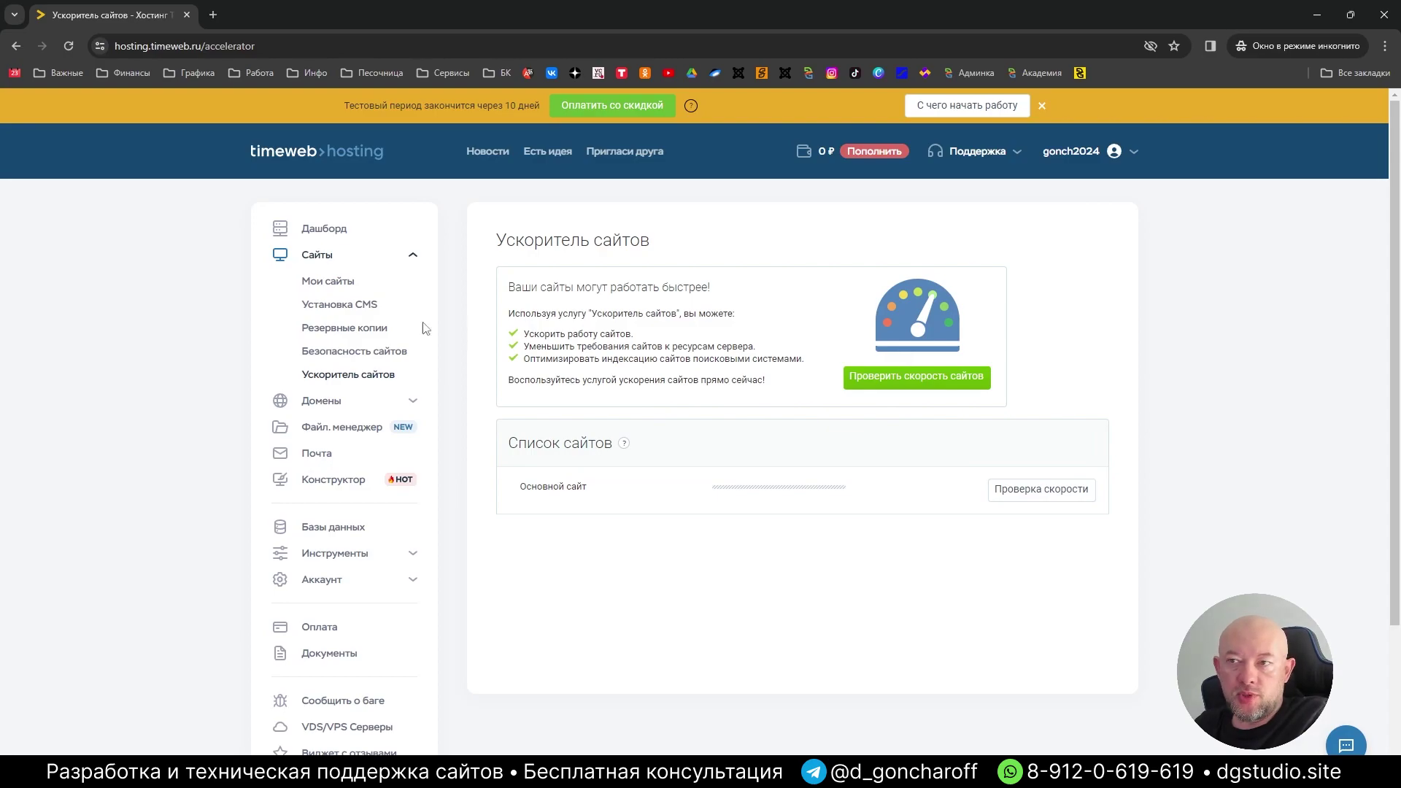
{"action": "left_click", "coordinate": [333, 285]}
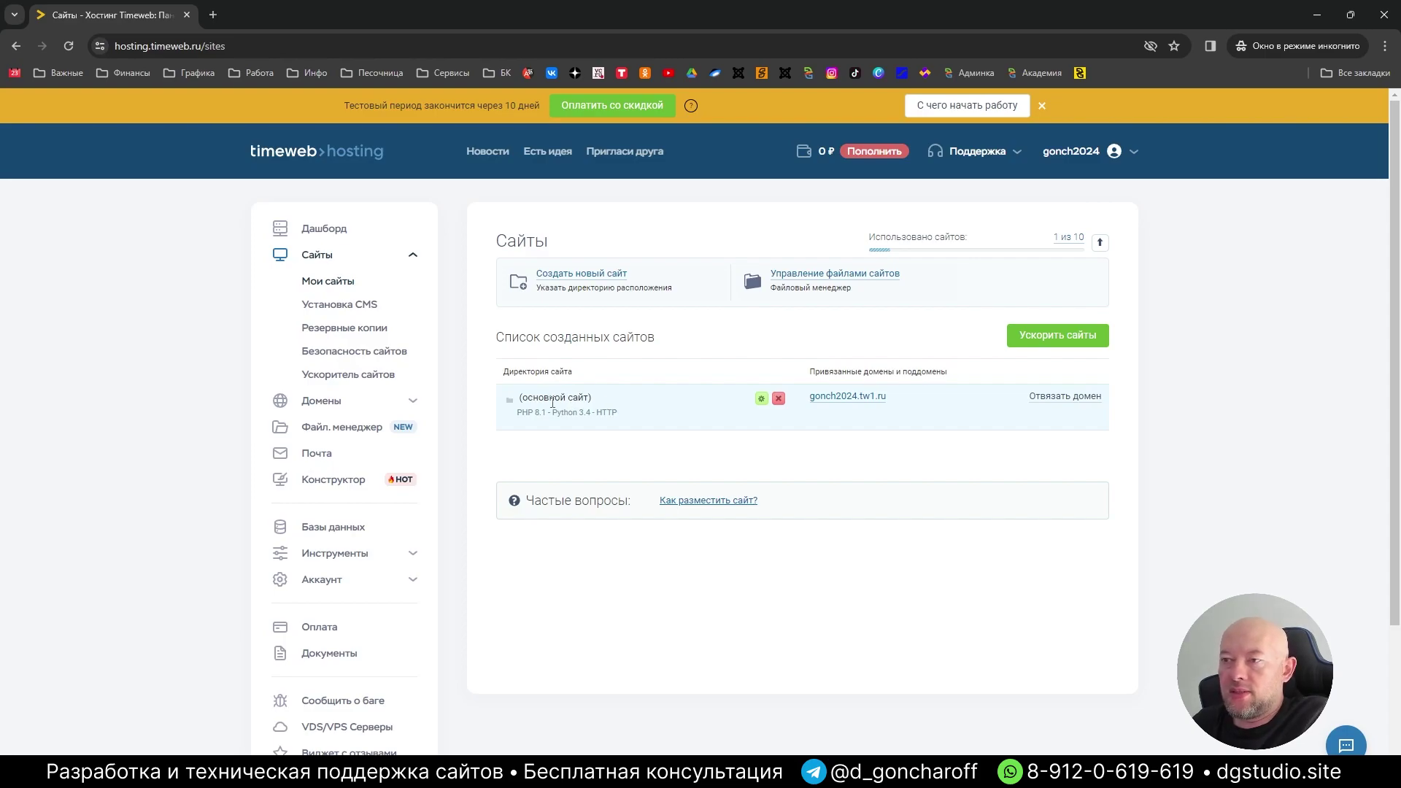
Check the main site's entry and the adjustable number of sites in the hosting plan, leaving the plan unchanged
{"action": "left_click_drag", "start_coordinate": [524, 398], "coordinate": [603, 398]}
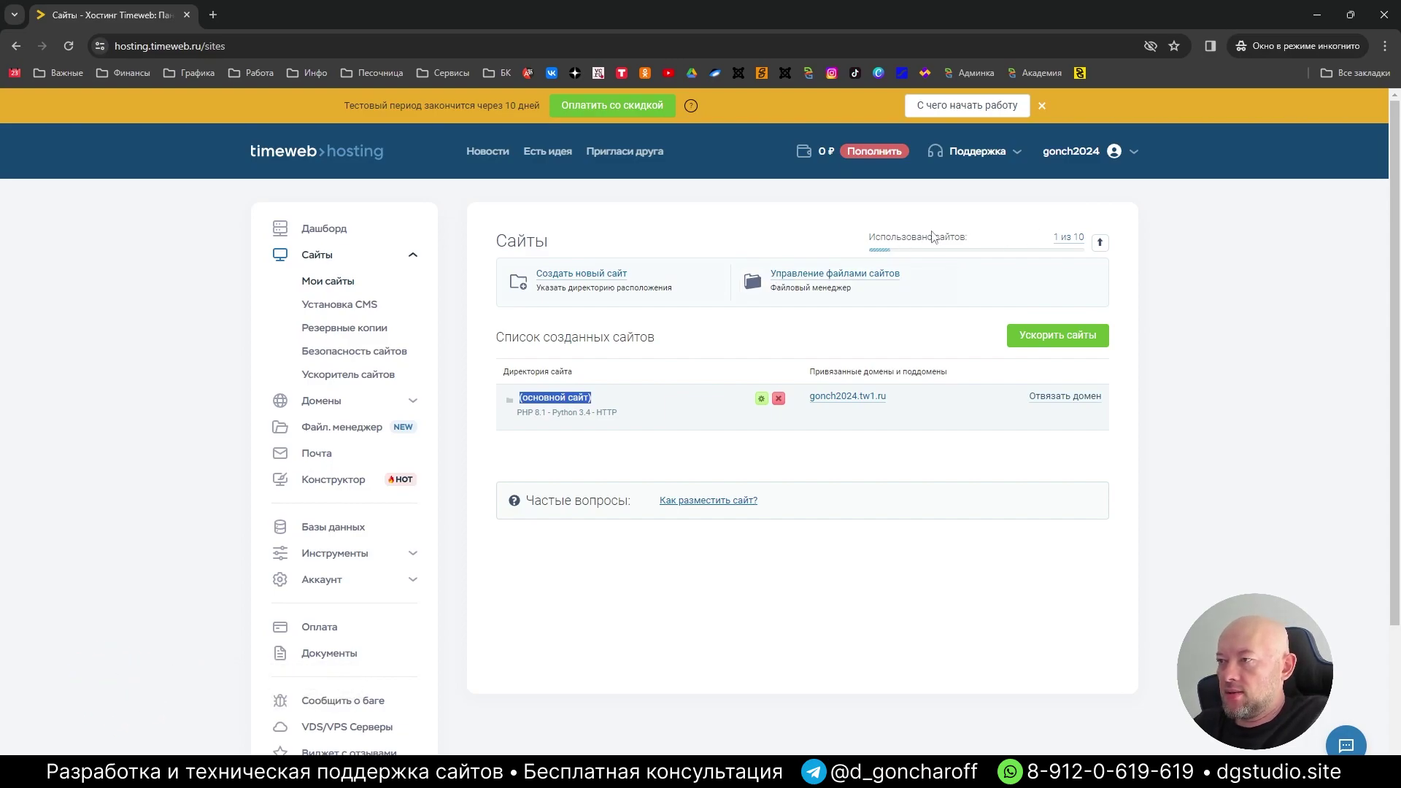
{"action": "left_click", "coordinate": [1073, 245]}
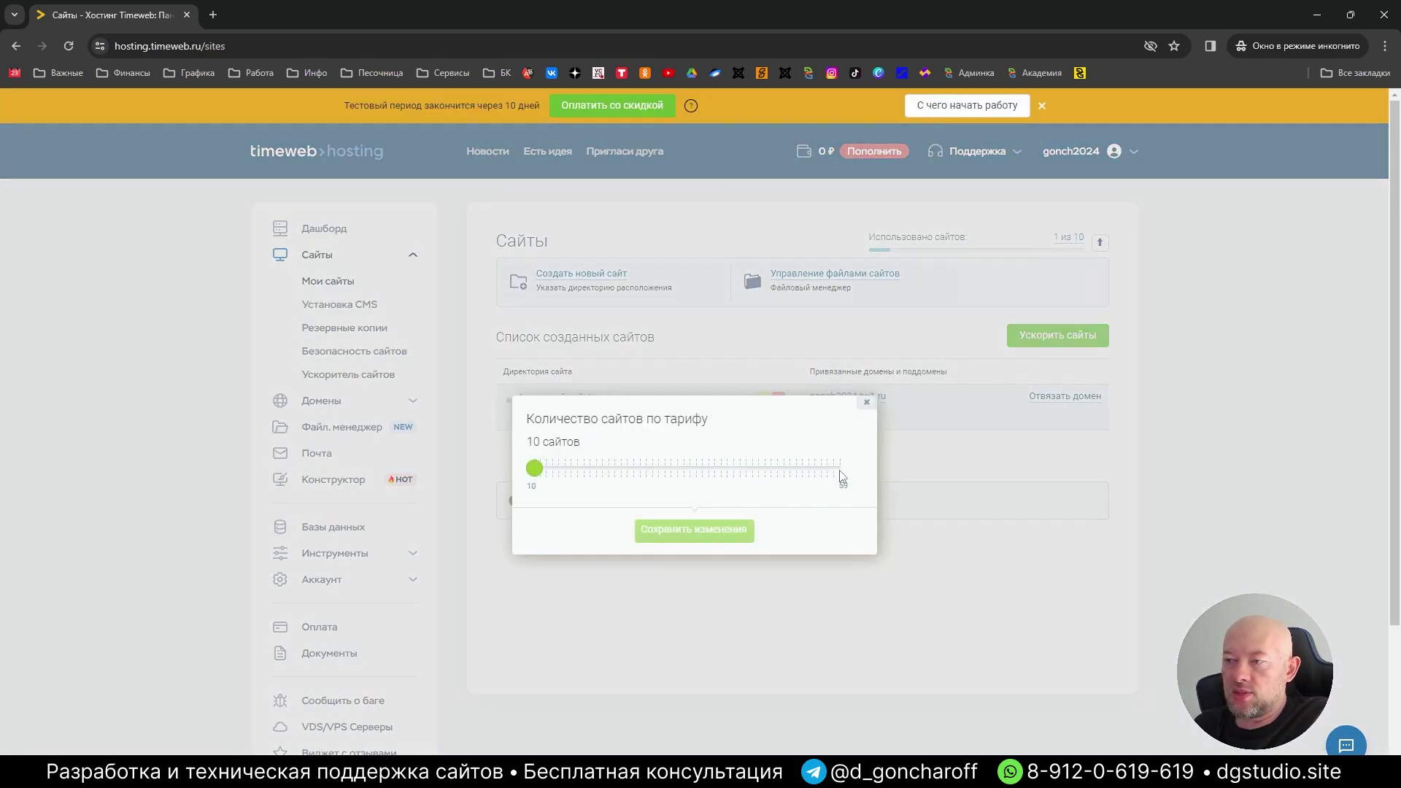
{"action": "left_click", "coordinate": [867, 402]}
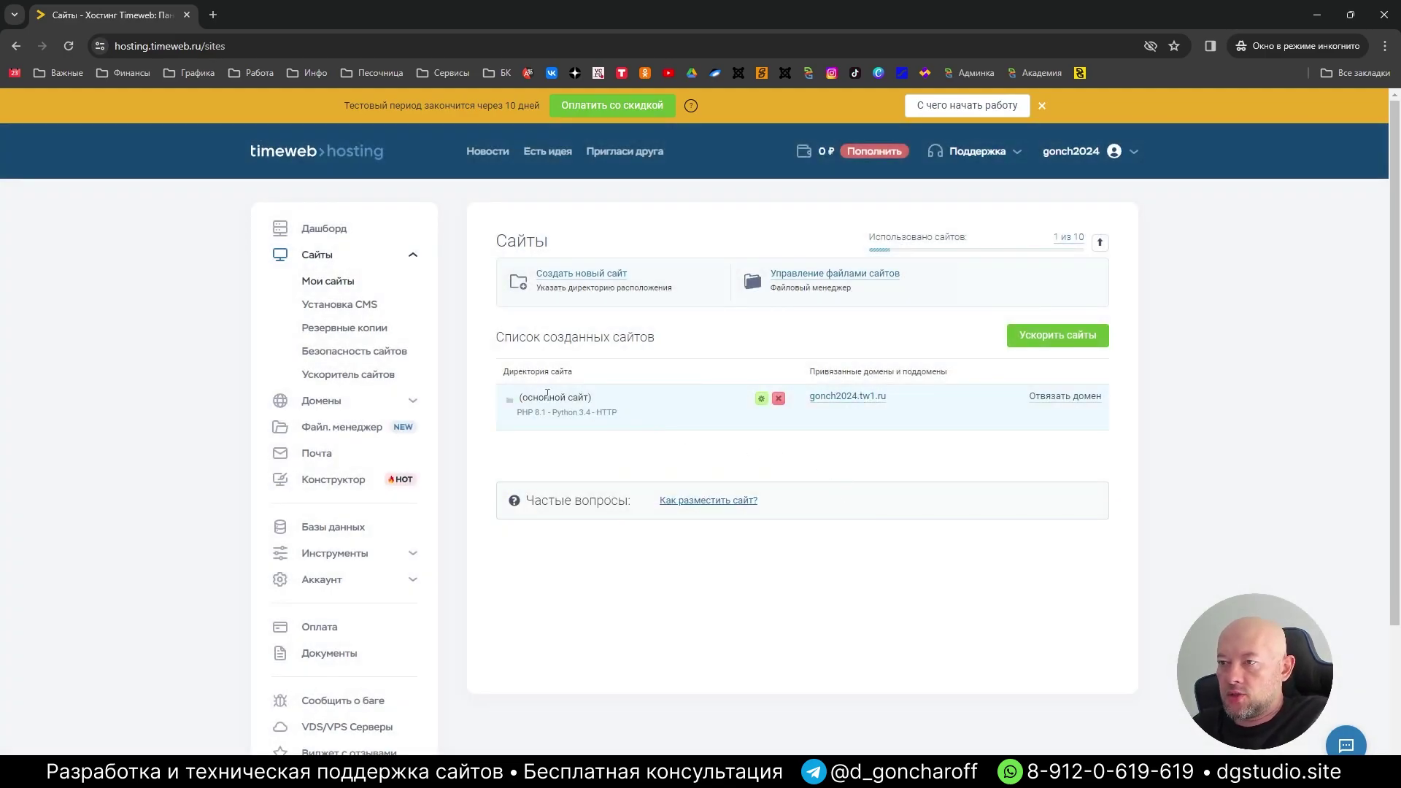
Examine the PHP version, Python version and protocol listed under the main site
{"action": "left_click_drag", "start_coordinate": [517, 413], "coordinate": [548, 414]}
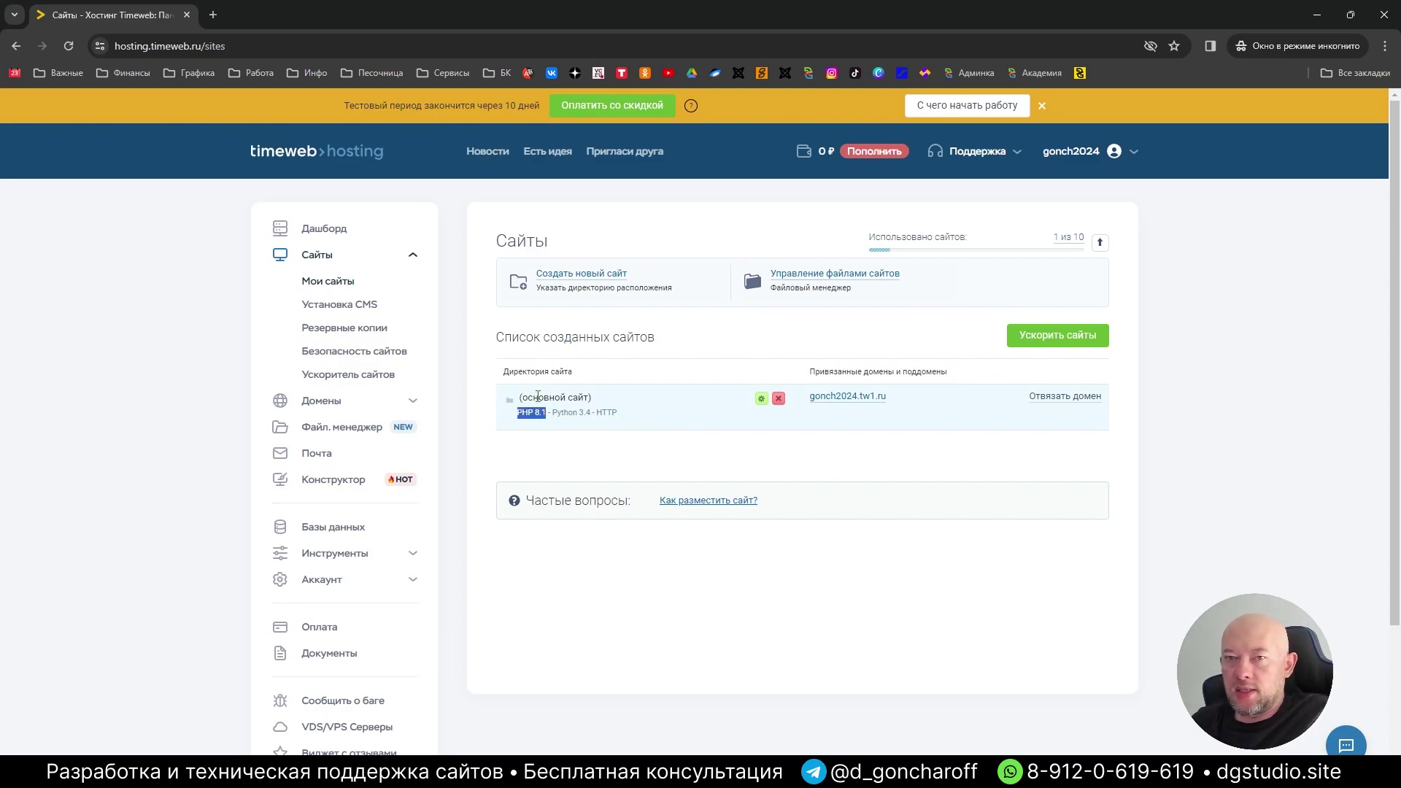
{"action": "left_click", "coordinate": [538, 413]}
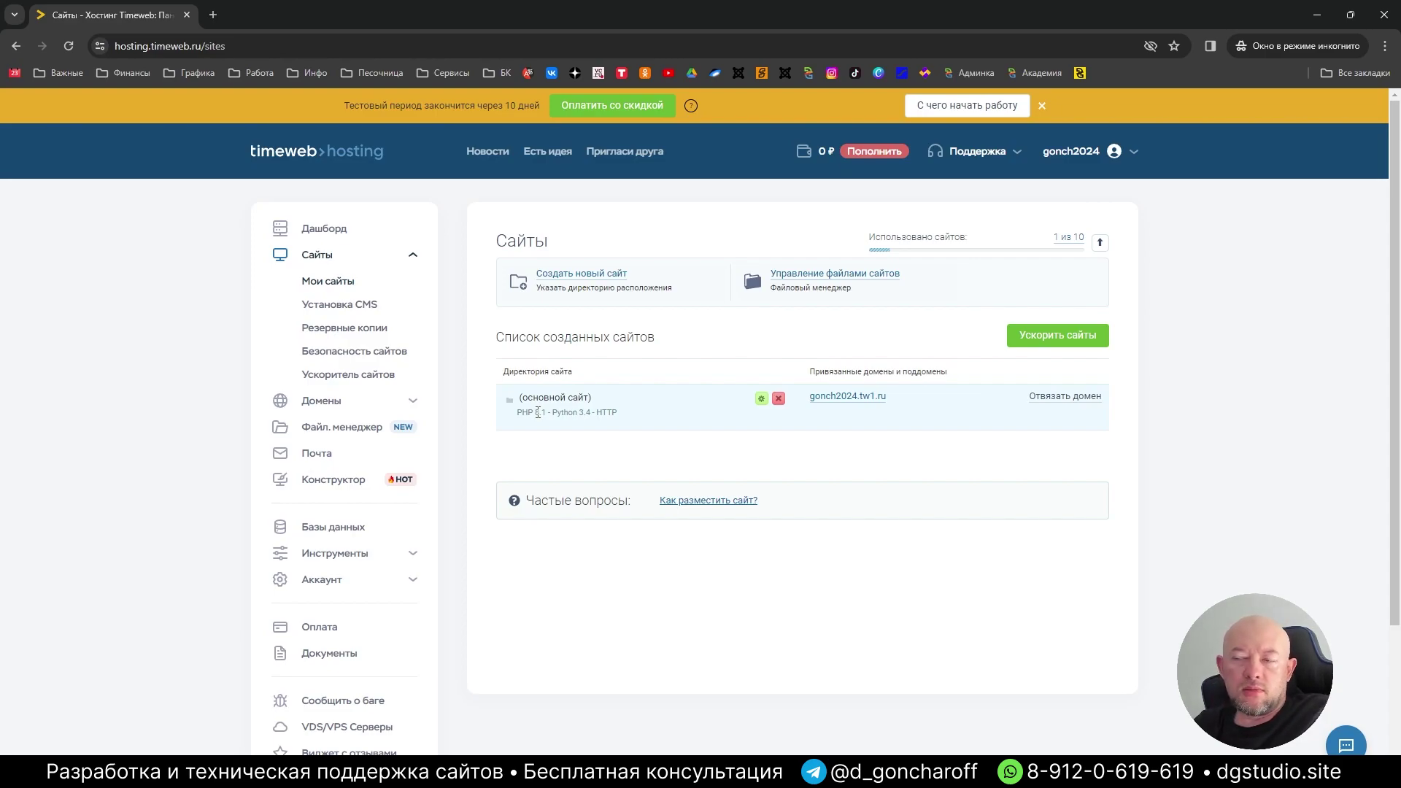
{"action": "left_click_drag", "start_coordinate": [518, 414], "coordinate": [545, 416]}
{"action": "left_click", "coordinate": [550, 413]}
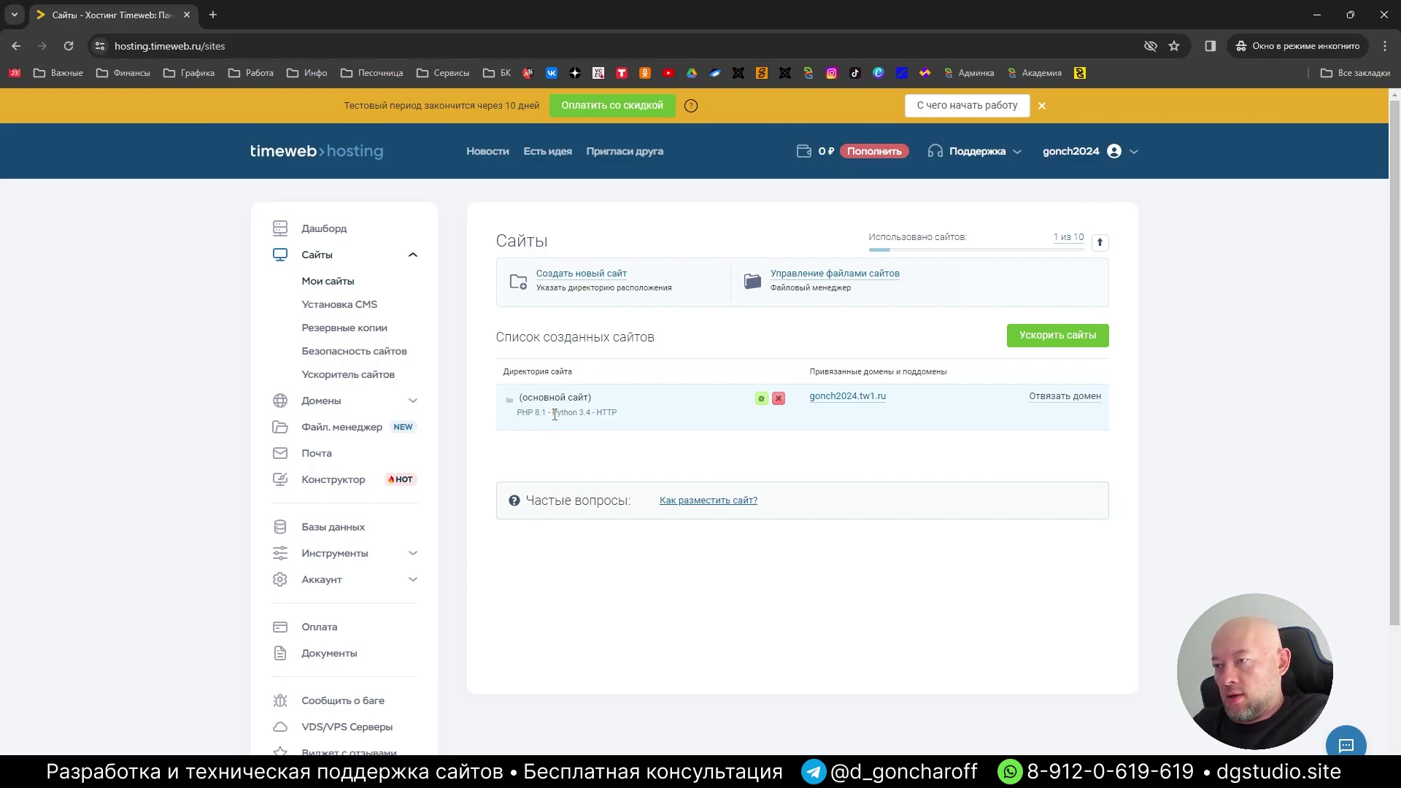
{"action": "left_click_drag", "start_coordinate": [555, 414], "coordinate": [625, 414]}
{"action": "left_click", "coordinate": [633, 417]}
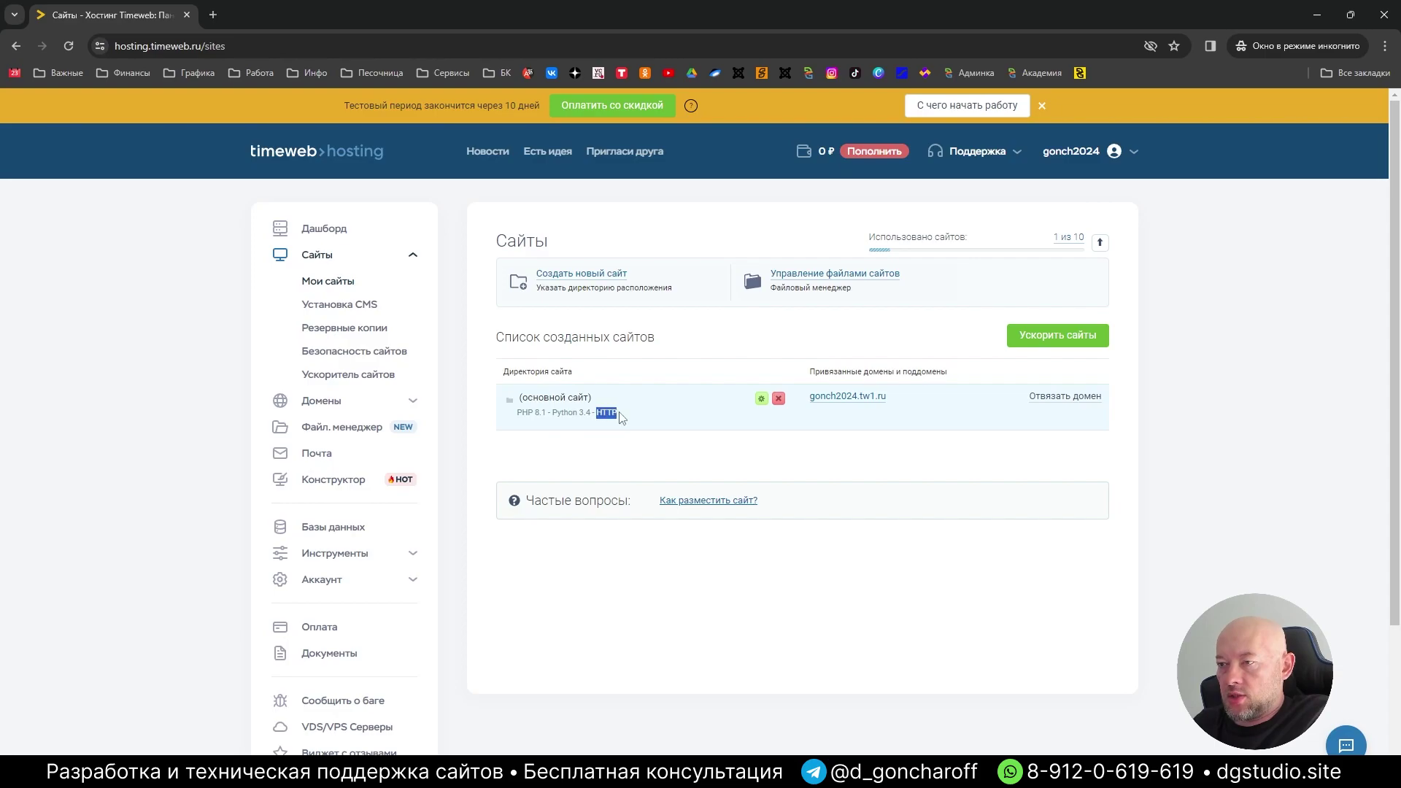
{"action": "left_click", "coordinate": [637, 411]}
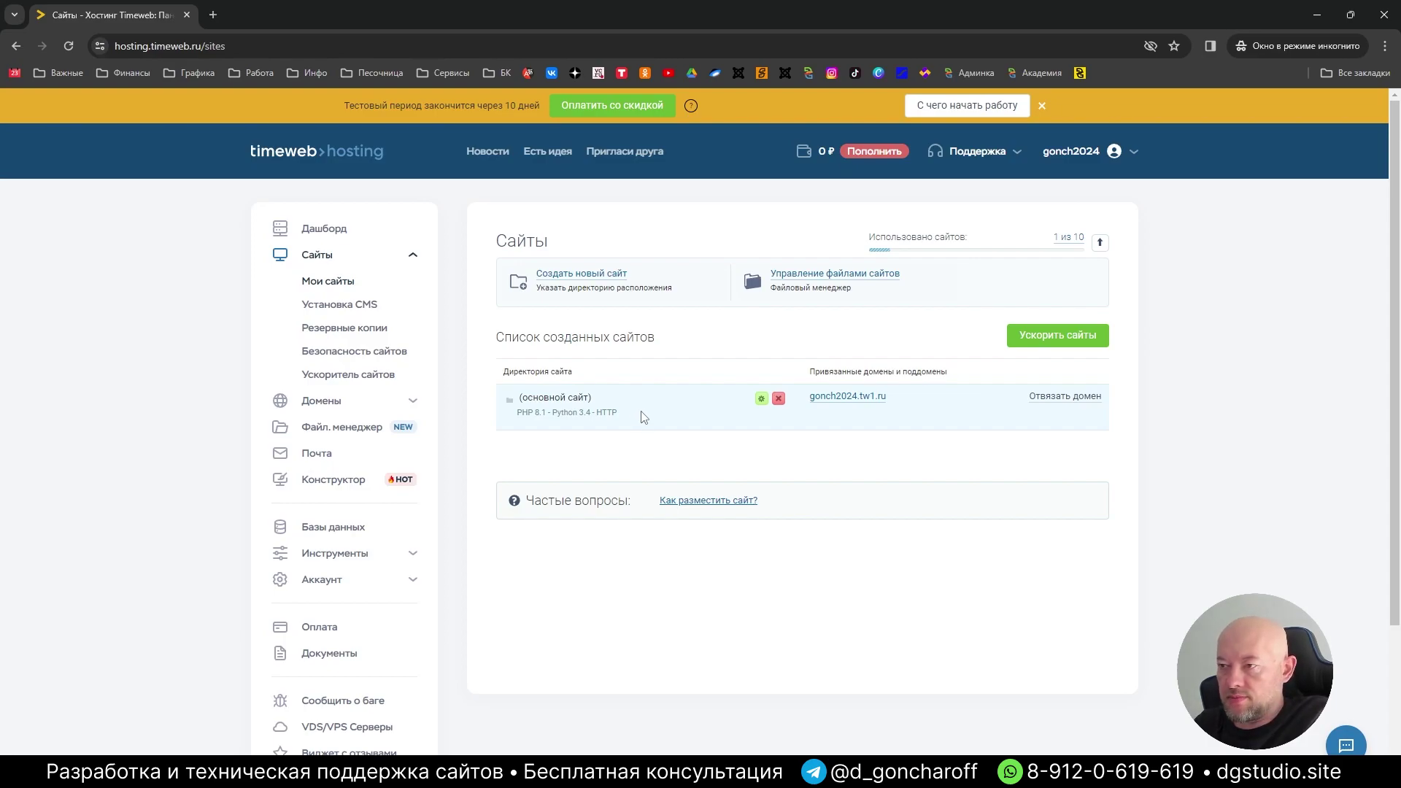
{"action": "left_click_drag", "start_coordinate": [622, 413], "coordinate": [517, 413]}
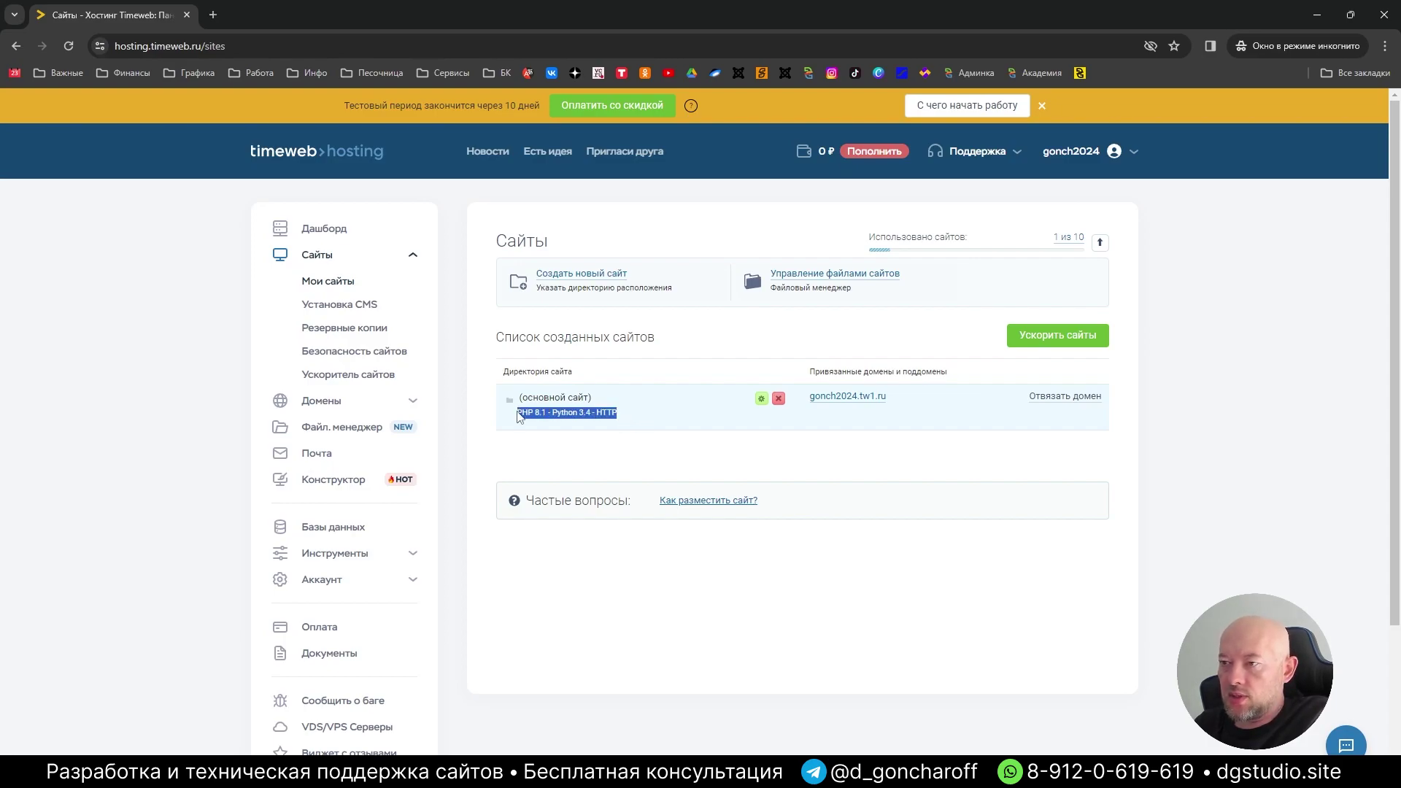
{"action": "left_click", "coordinate": [638, 417]}
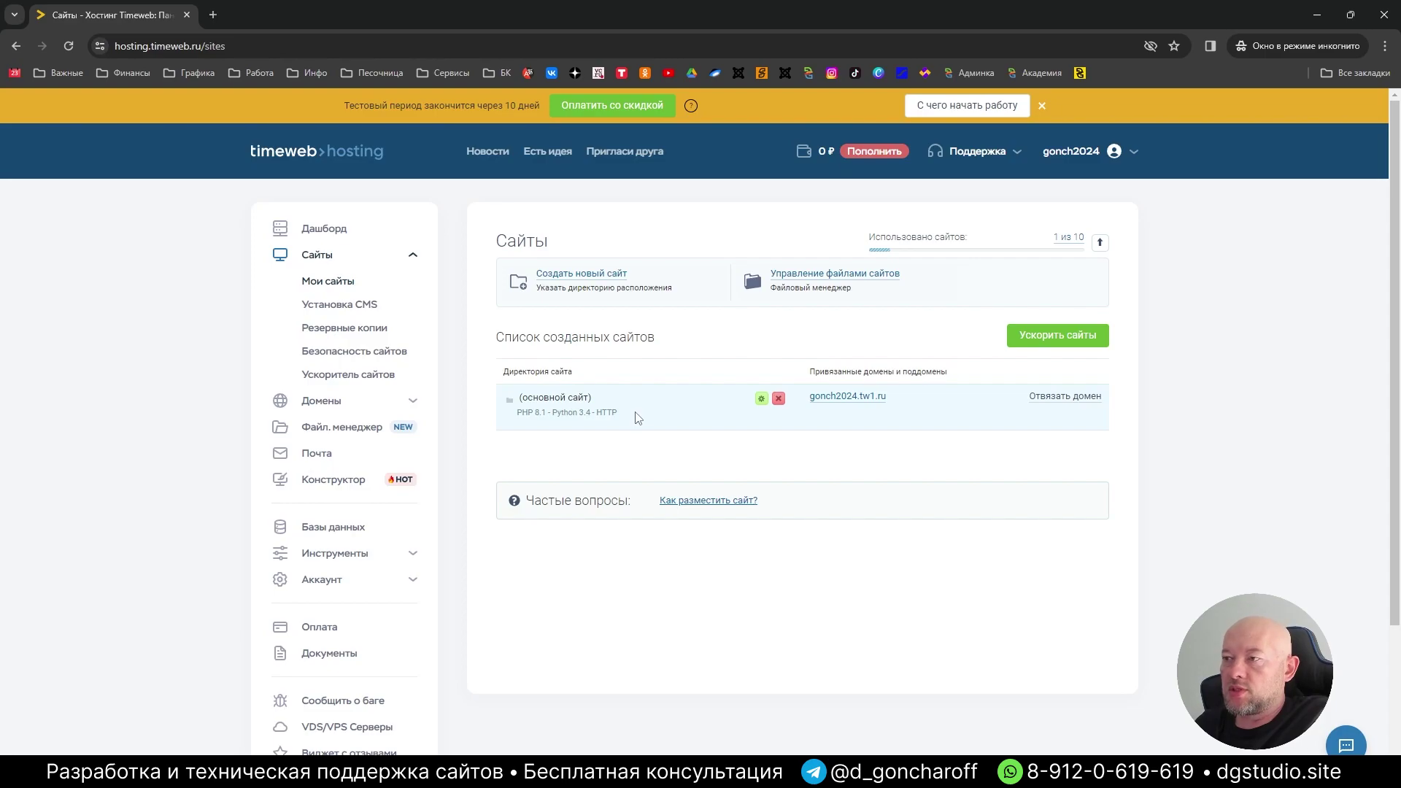
Enter "Сайт для урока" as the site comment in the main site's settings
{"action": "left_click", "coordinate": [761, 398]}
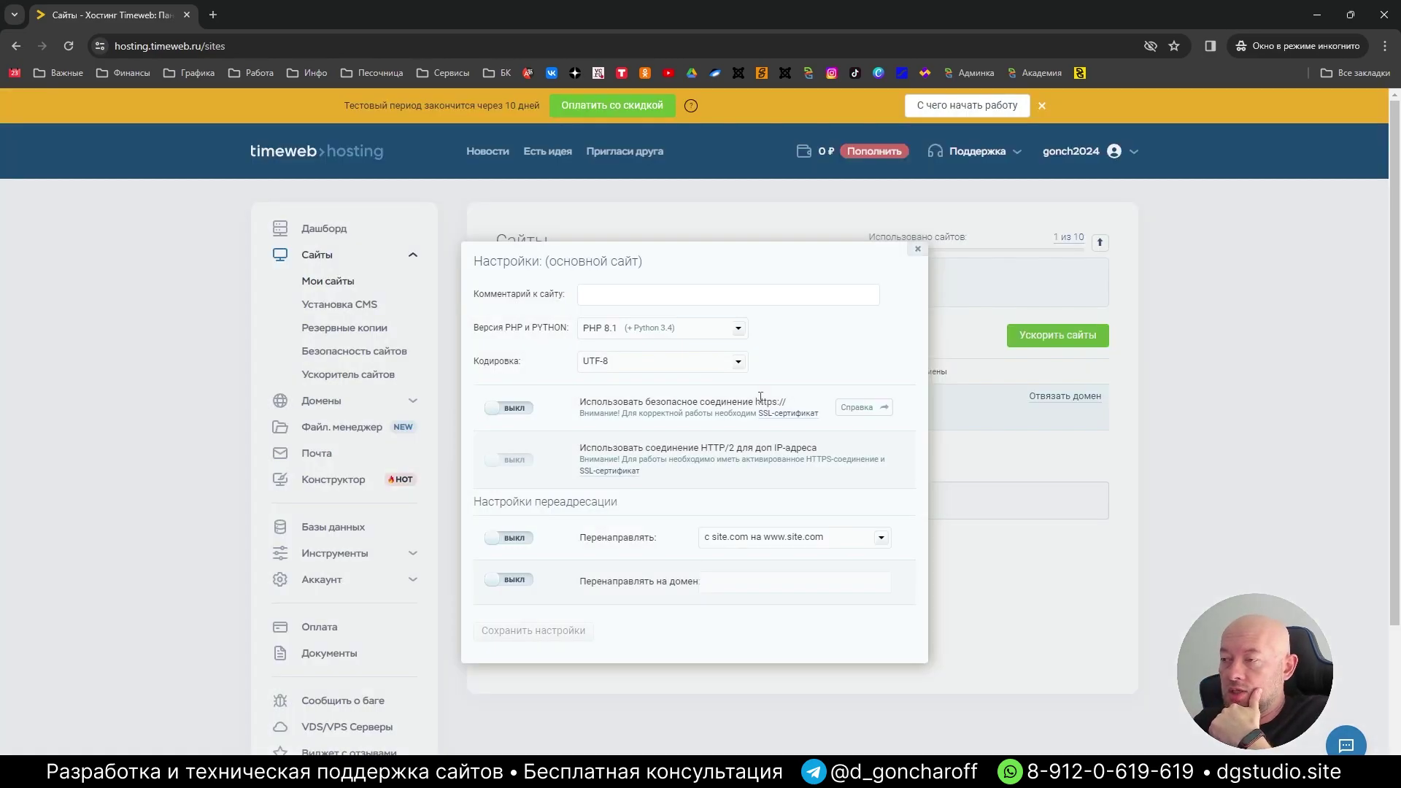
{"action": "left_click", "coordinate": [588, 294]}
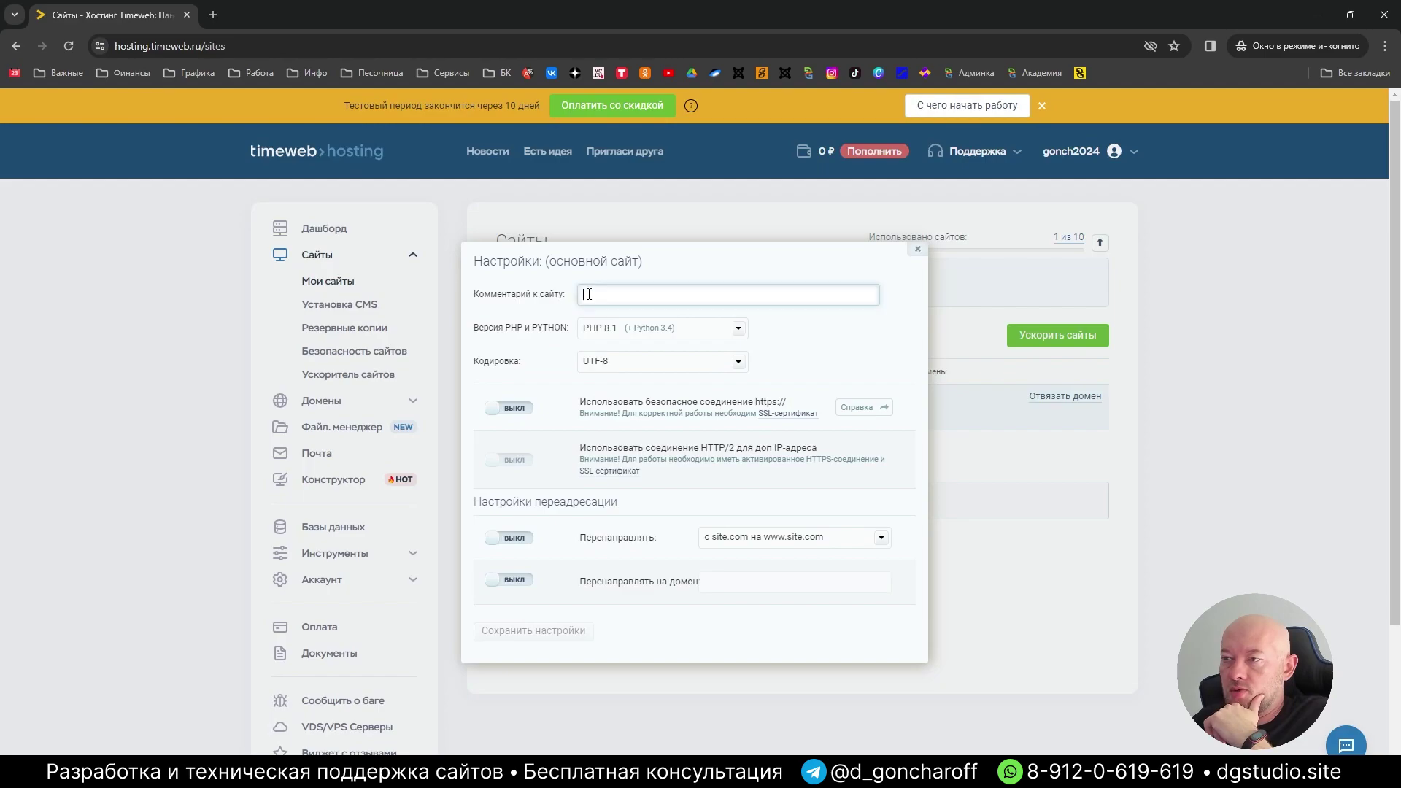
{"action": "type", "text": "Сайт "}
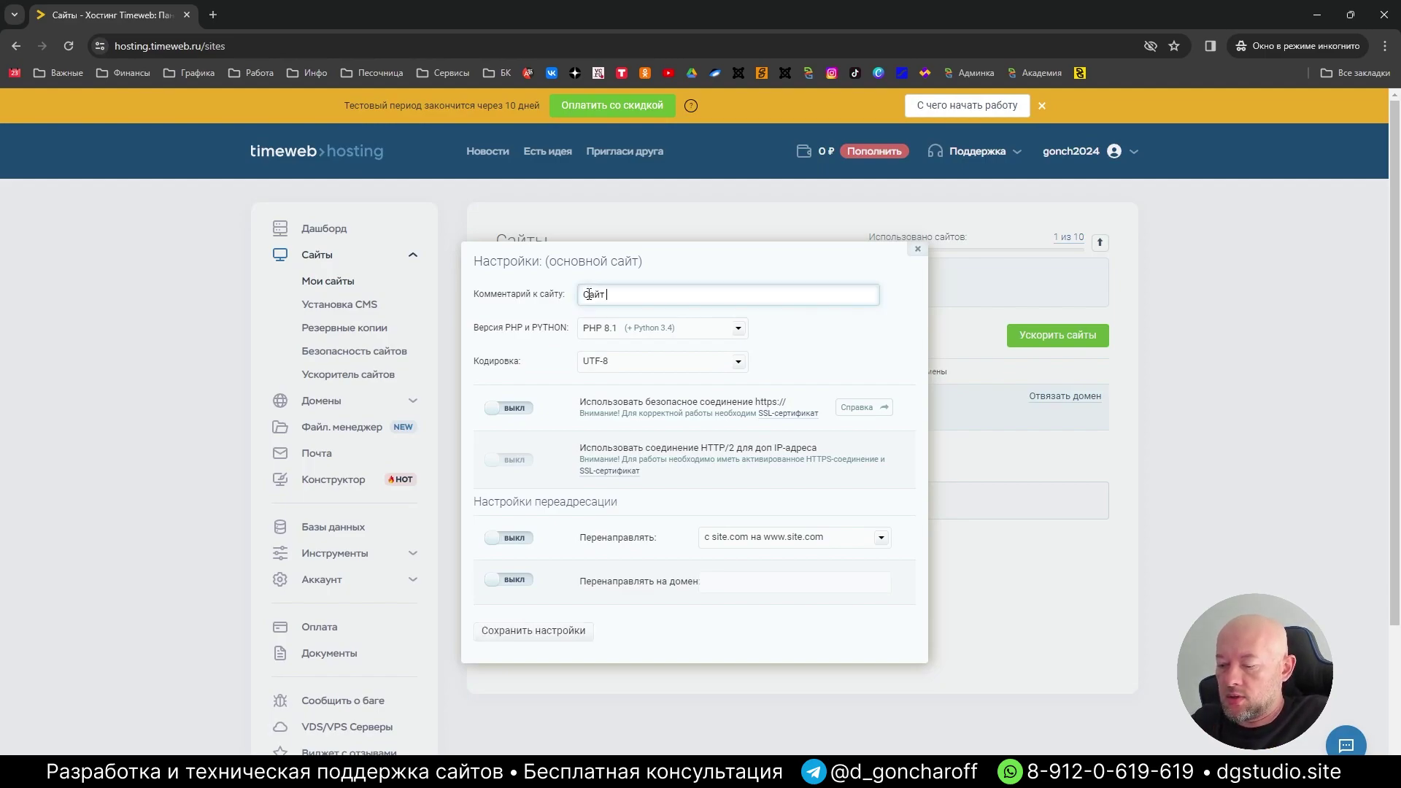
{"action": "type", "text": "для урока"}
{"action": "left_click", "coordinate": [791, 329]}
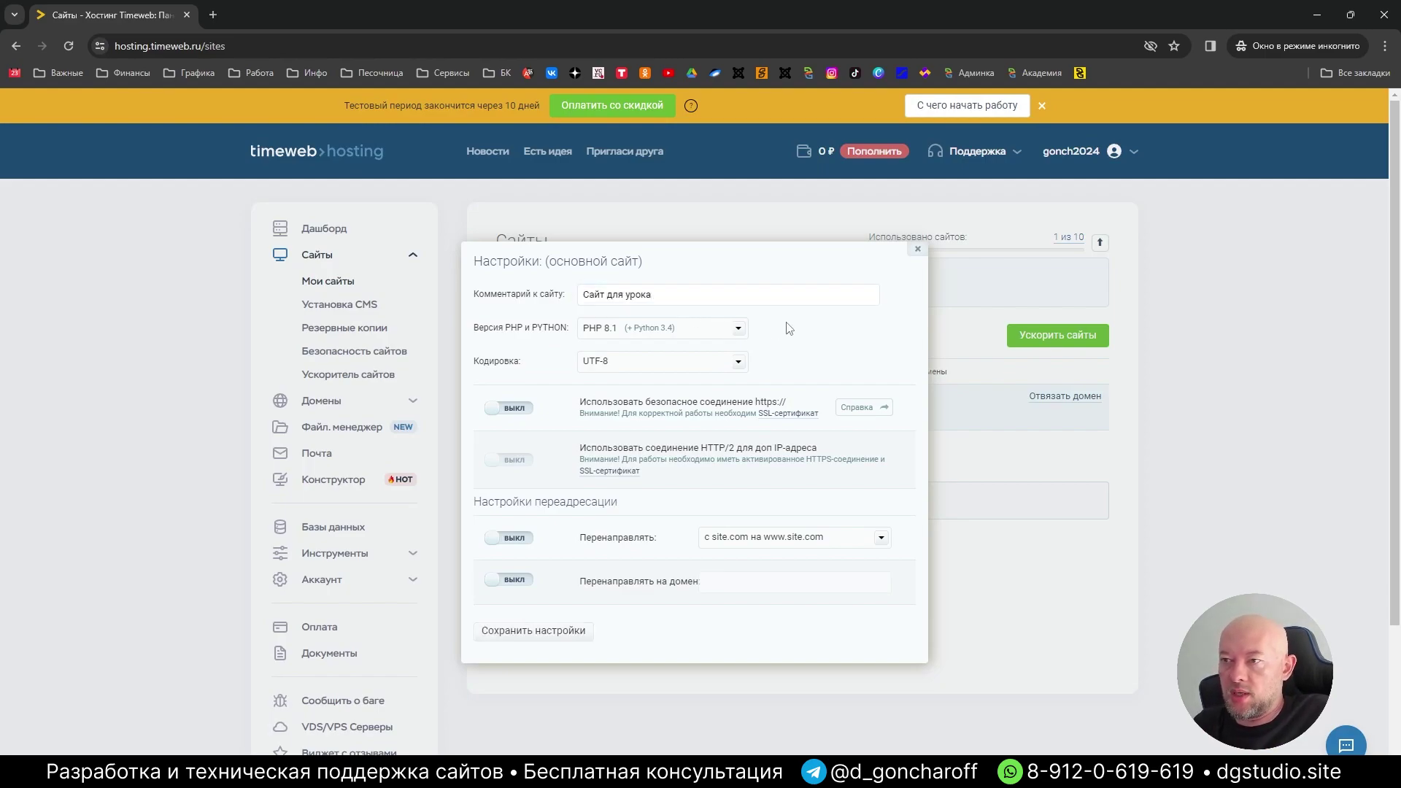
Review the available PHP versions and encodings for the main site, and save its settings with the current choices
{"action": "left_click", "coordinate": [709, 335]}
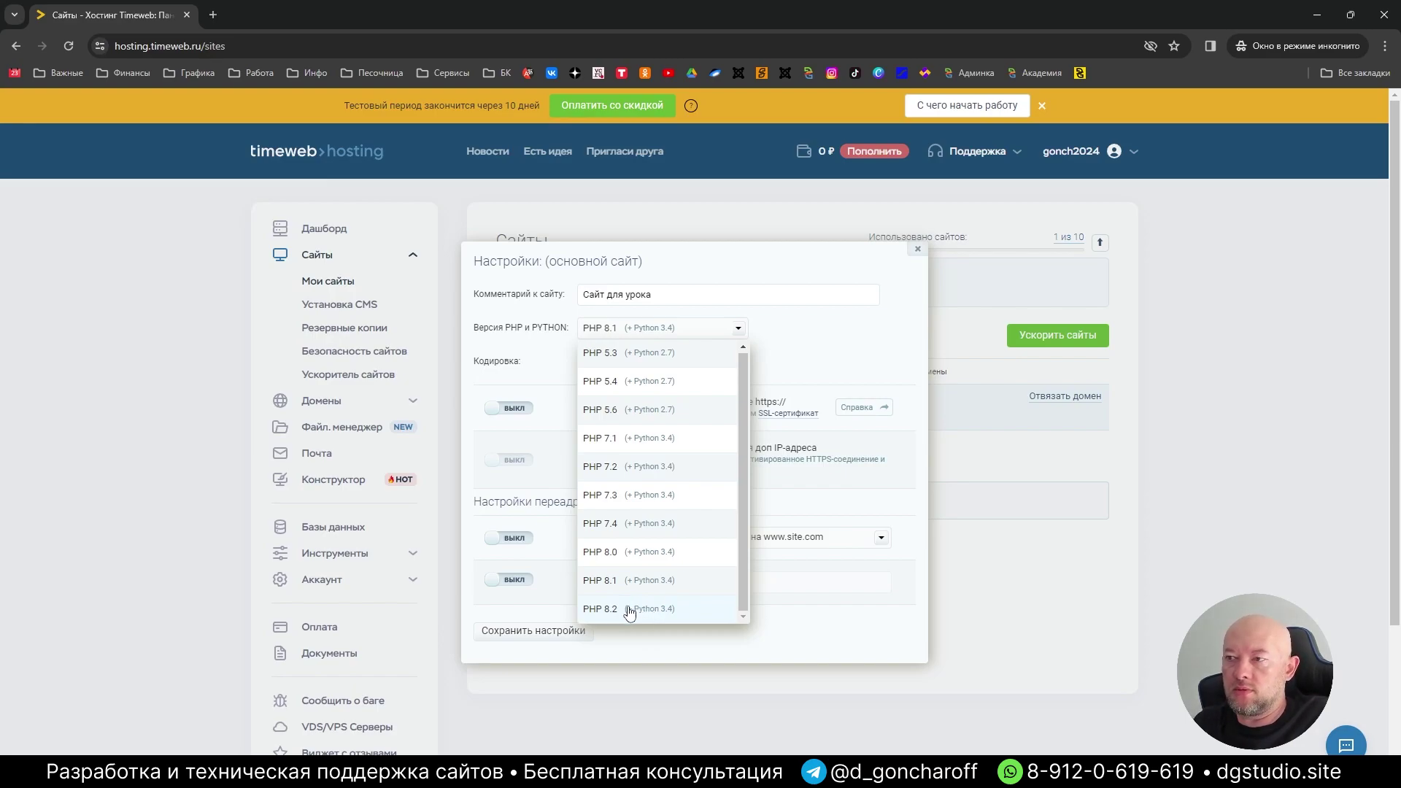
{"action": "left_click", "coordinate": [804, 330]}
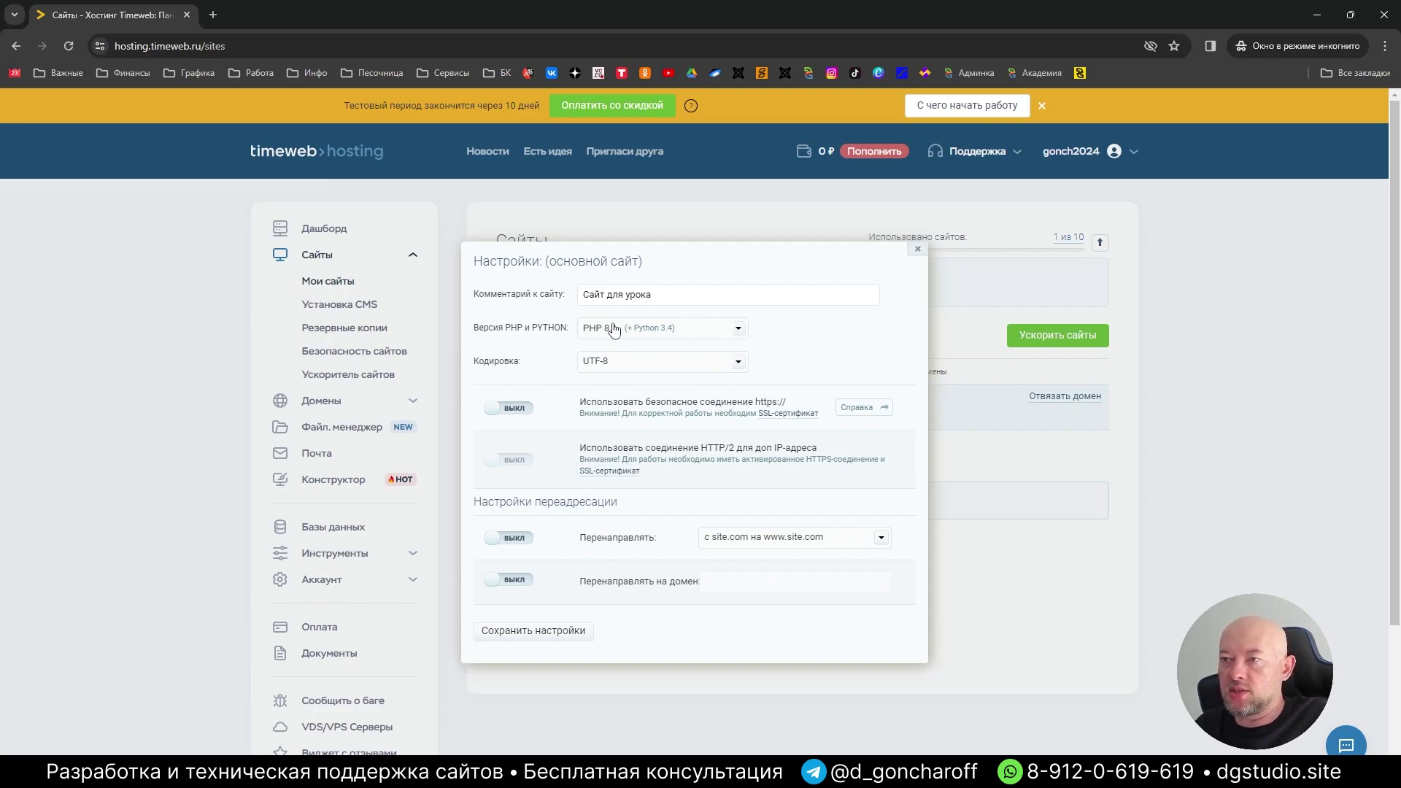
{"action": "left_click", "coordinate": [668, 373]}
{"action": "left_click", "coordinate": [869, 356]}
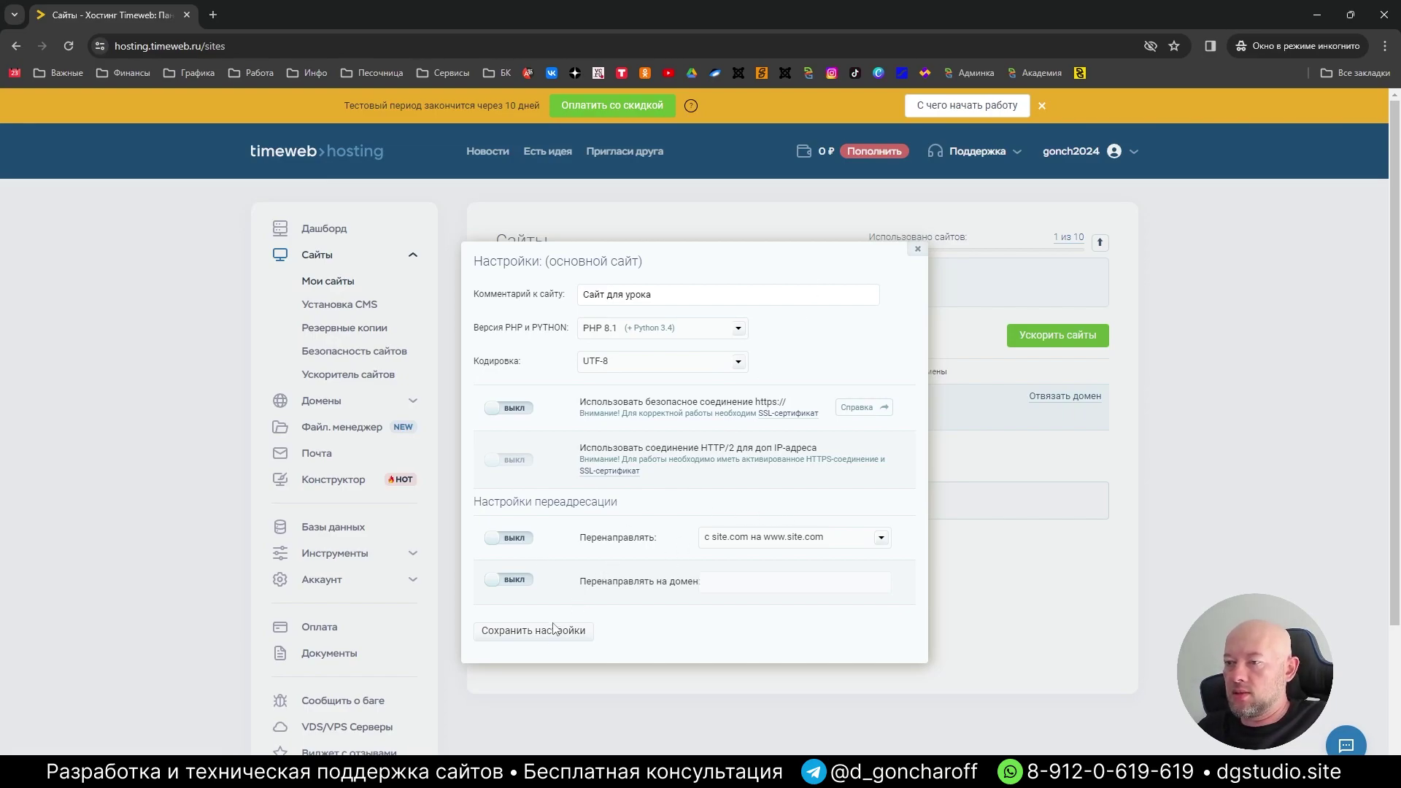
{"action": "left_click", "coordinate": [535, 632]}
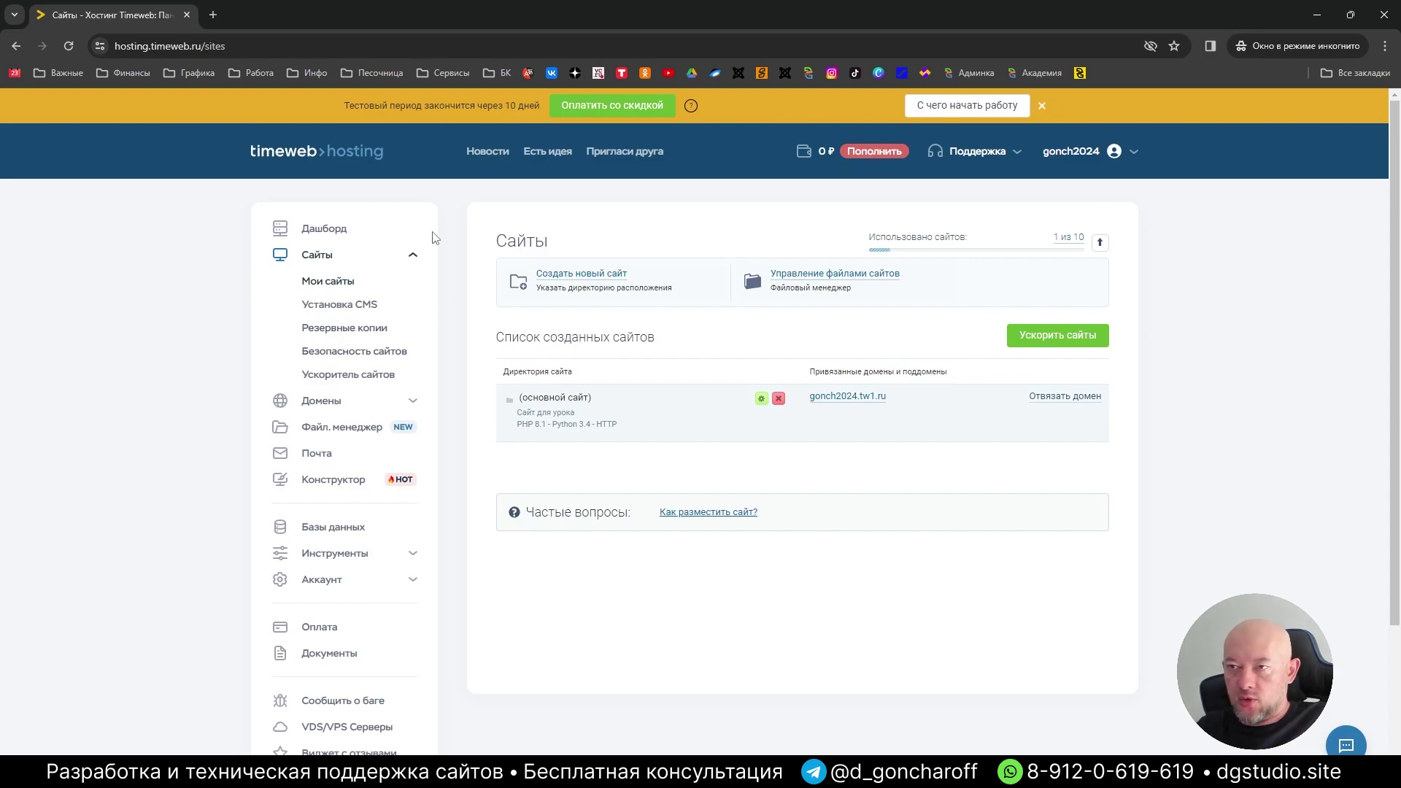
Look over the domain management options and the domain linked to the main site
{"action": "left_click", "coordinate": [336, 409]}
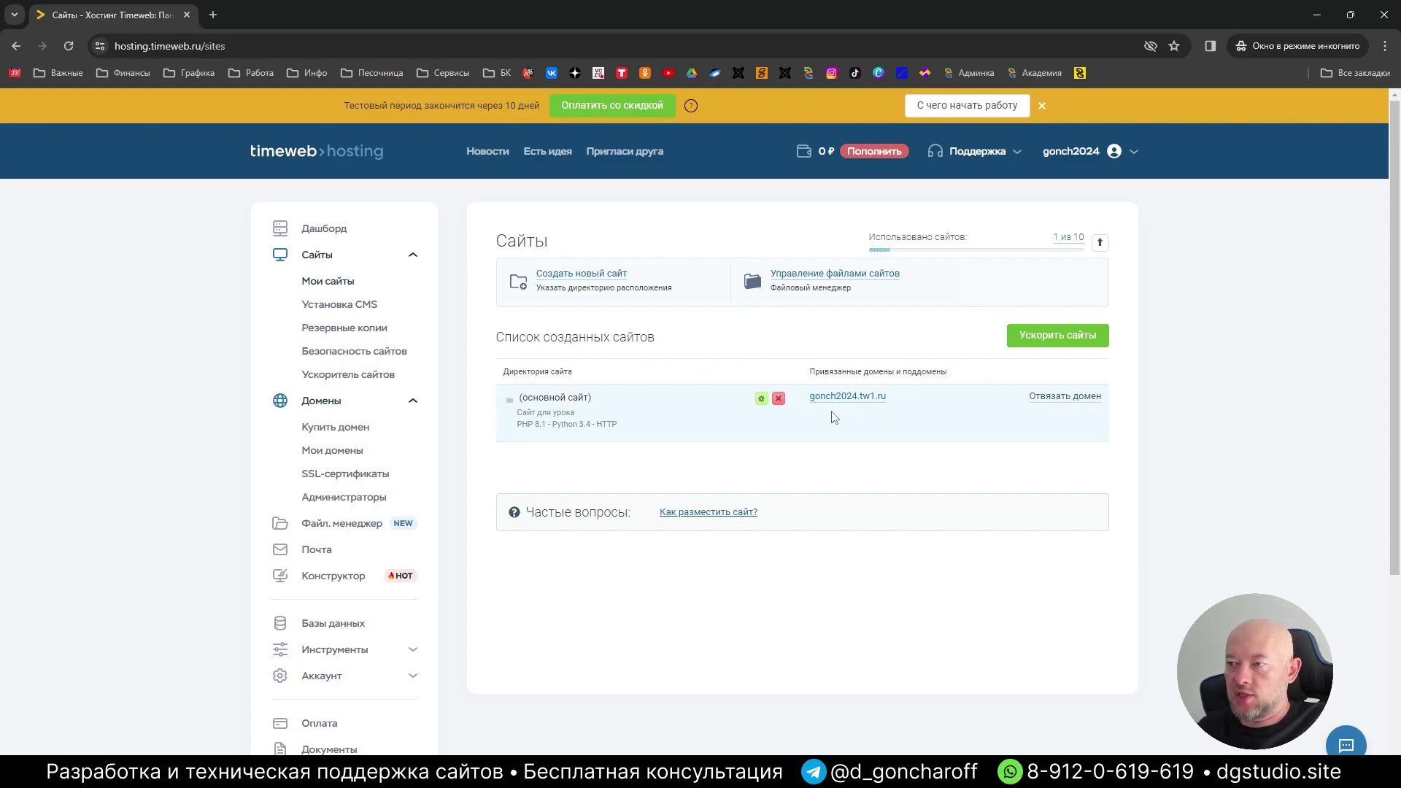
{"action": "left_click_drag", "start_coordinate": [593, 399], "coordinate": [520, 397]}
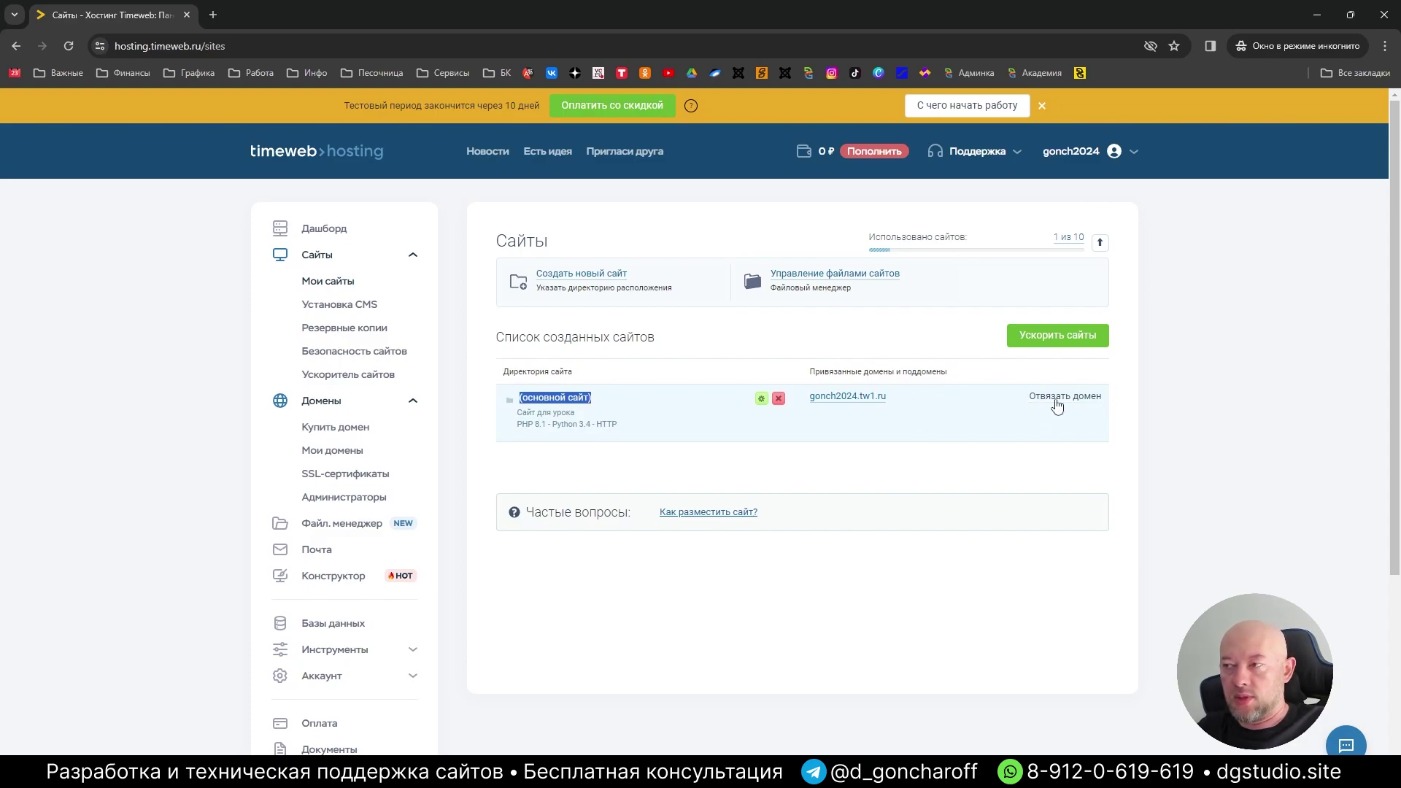
{"action": "left_click", "coordinate": [1049, 440]}
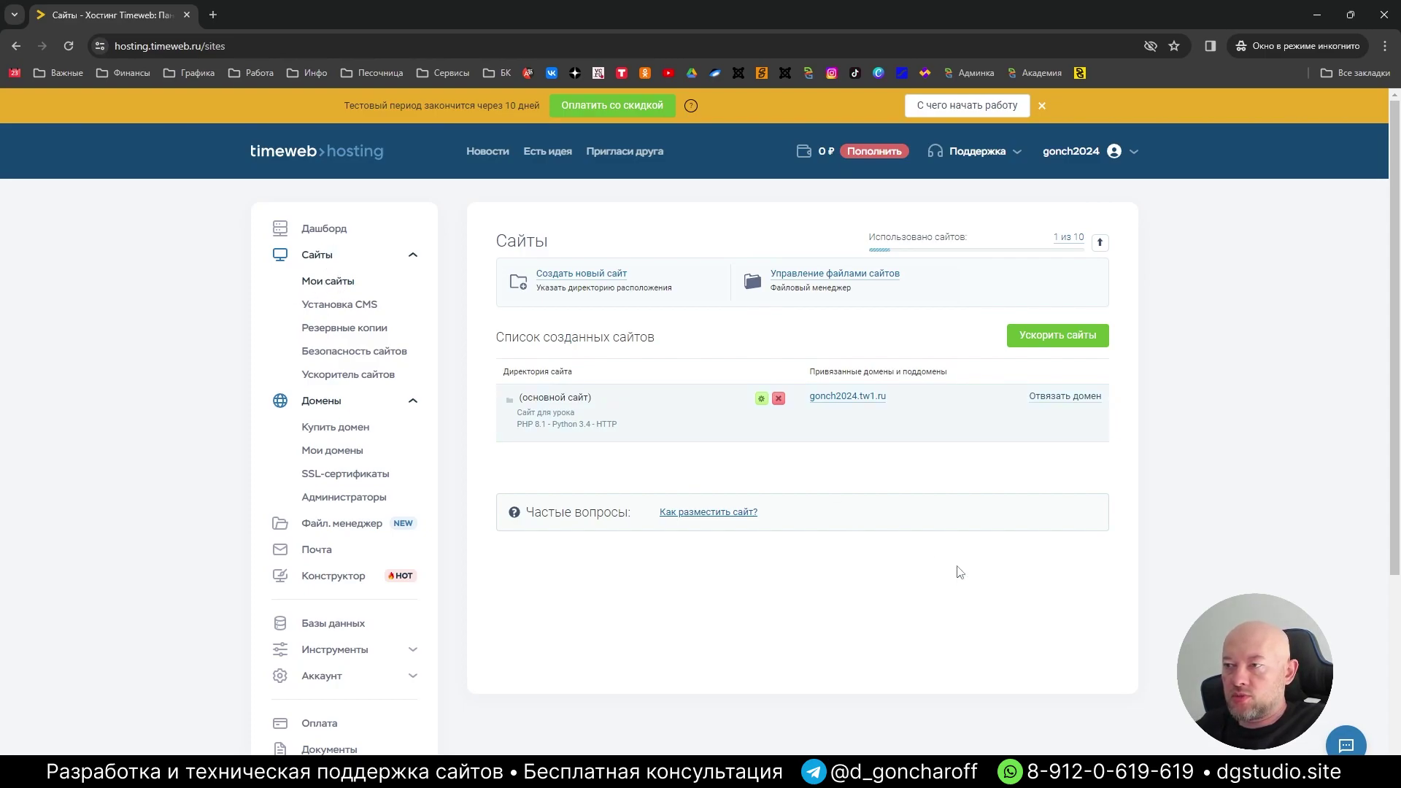
Create a new site with the directory name site2024 and the comment "Сайт для урока timeweb"
{"action": "left_click", "coordinate": [573, 275]}
{"action": "left_click", "coordinate": [660, 420]}
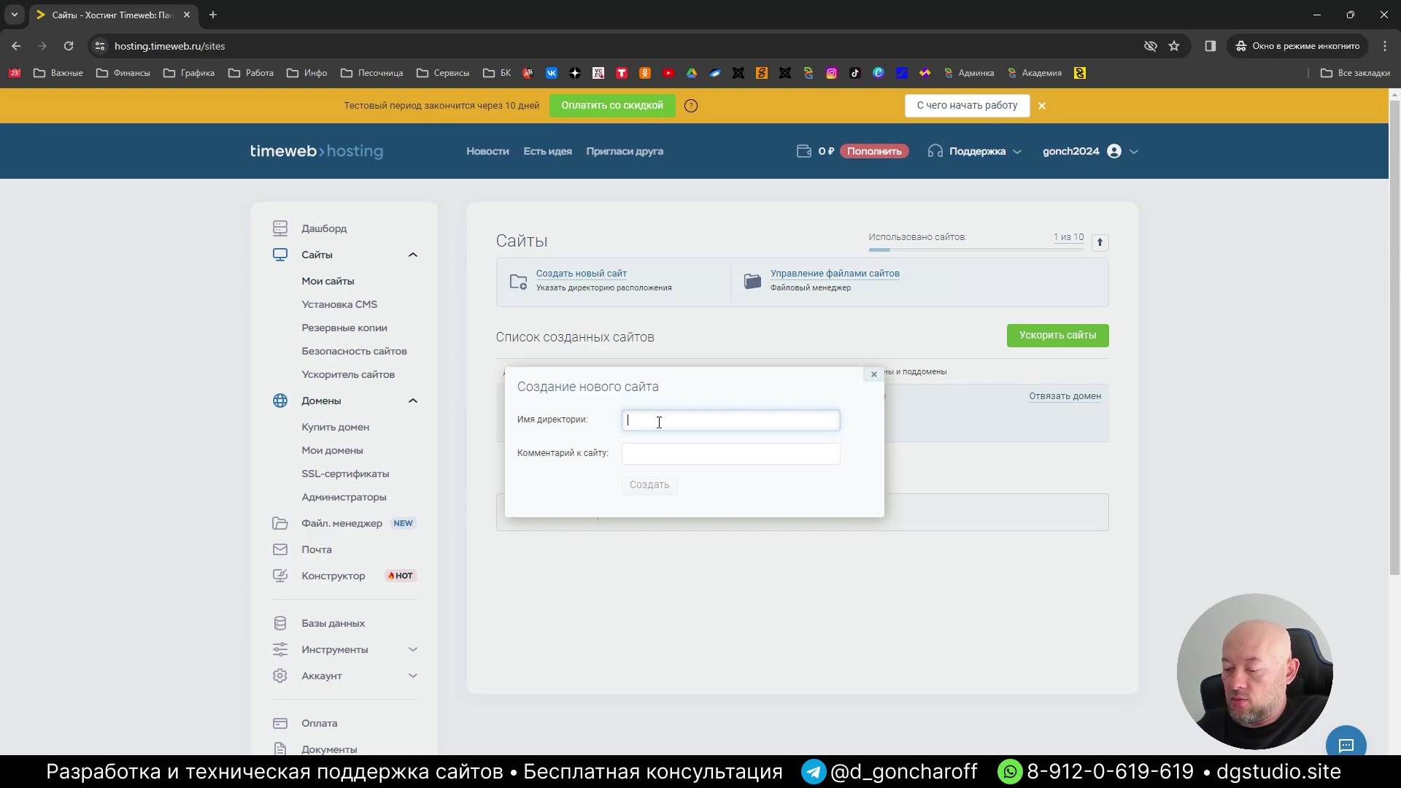
{"action": "type", "text": "site"}
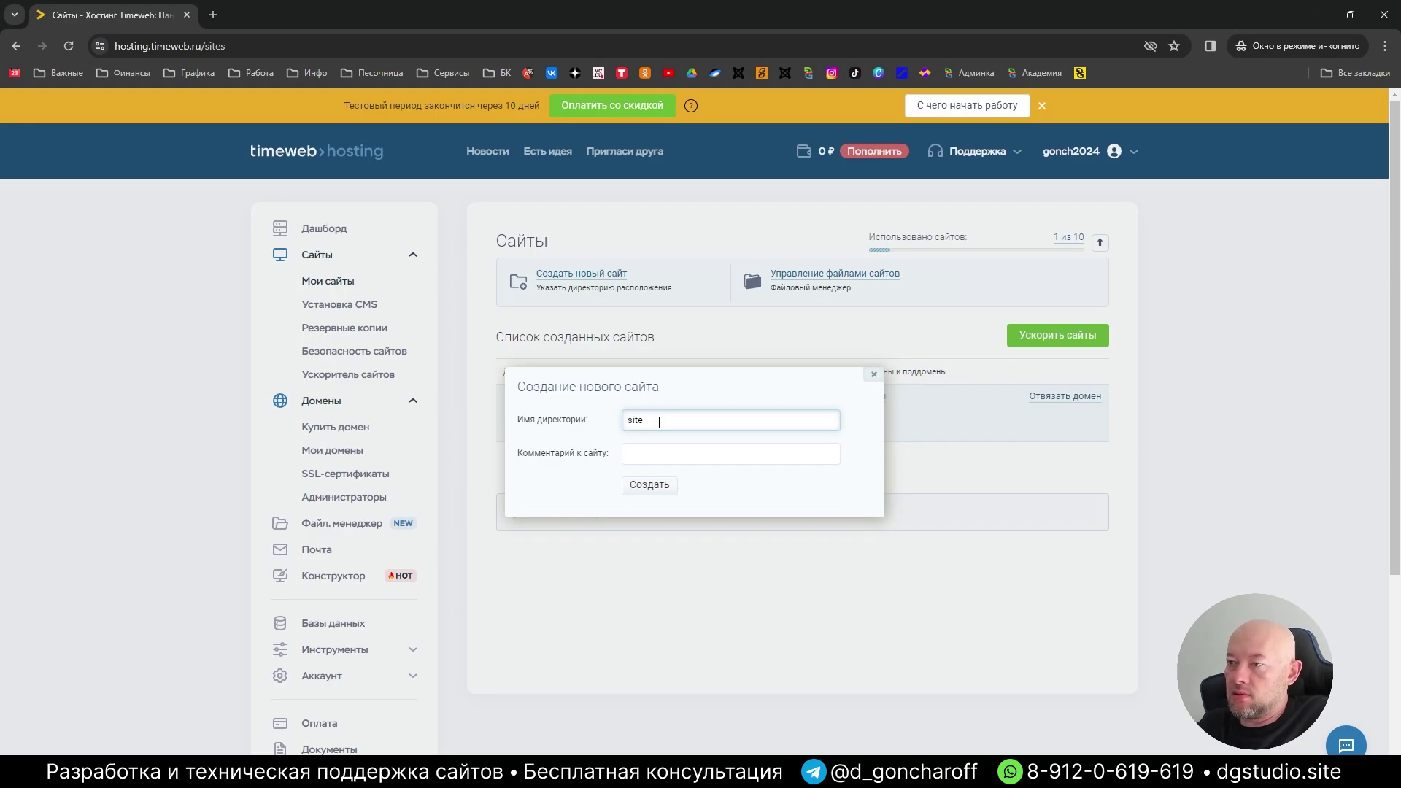
{"action": "type", "text": "2024"}
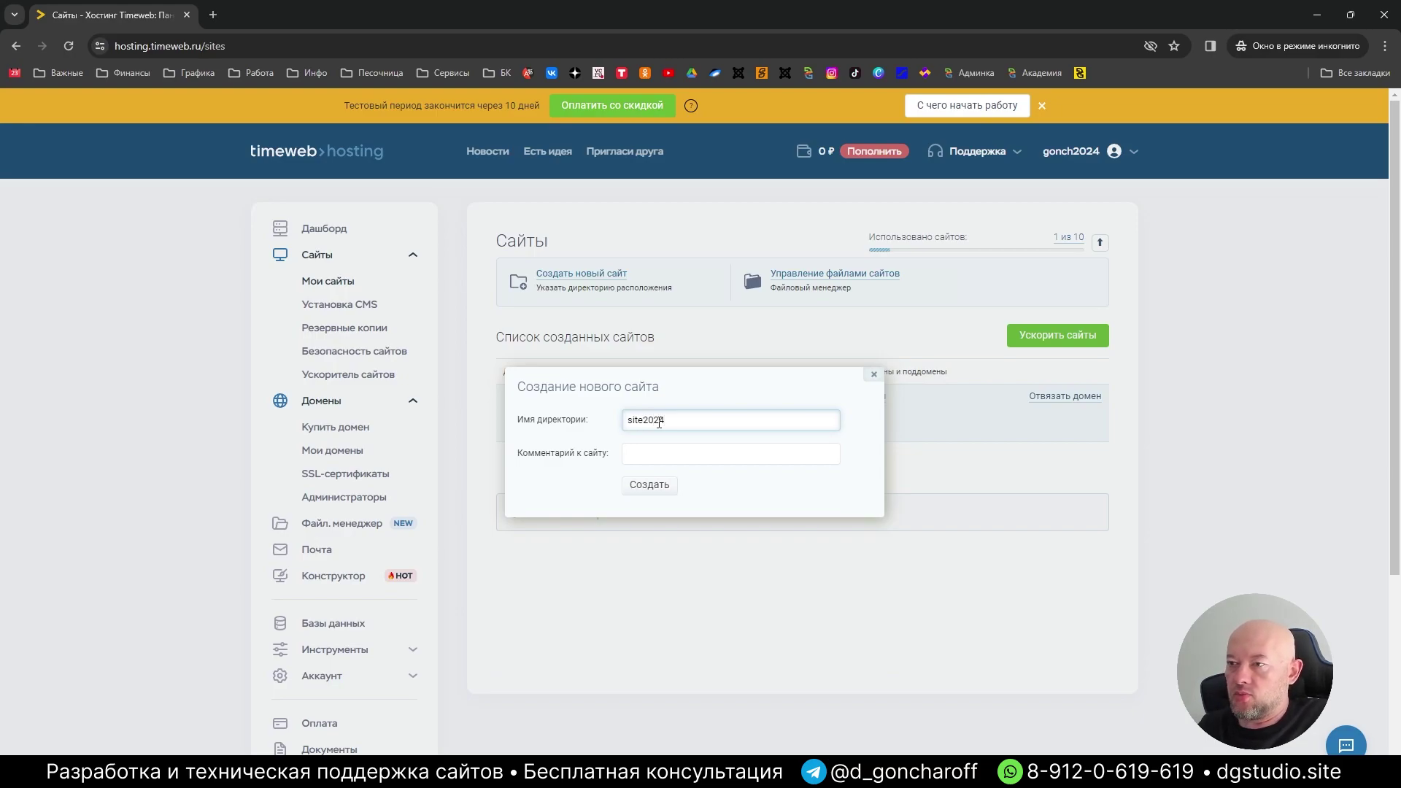
{"action": "left_click", "coordinate": [651, 454]}
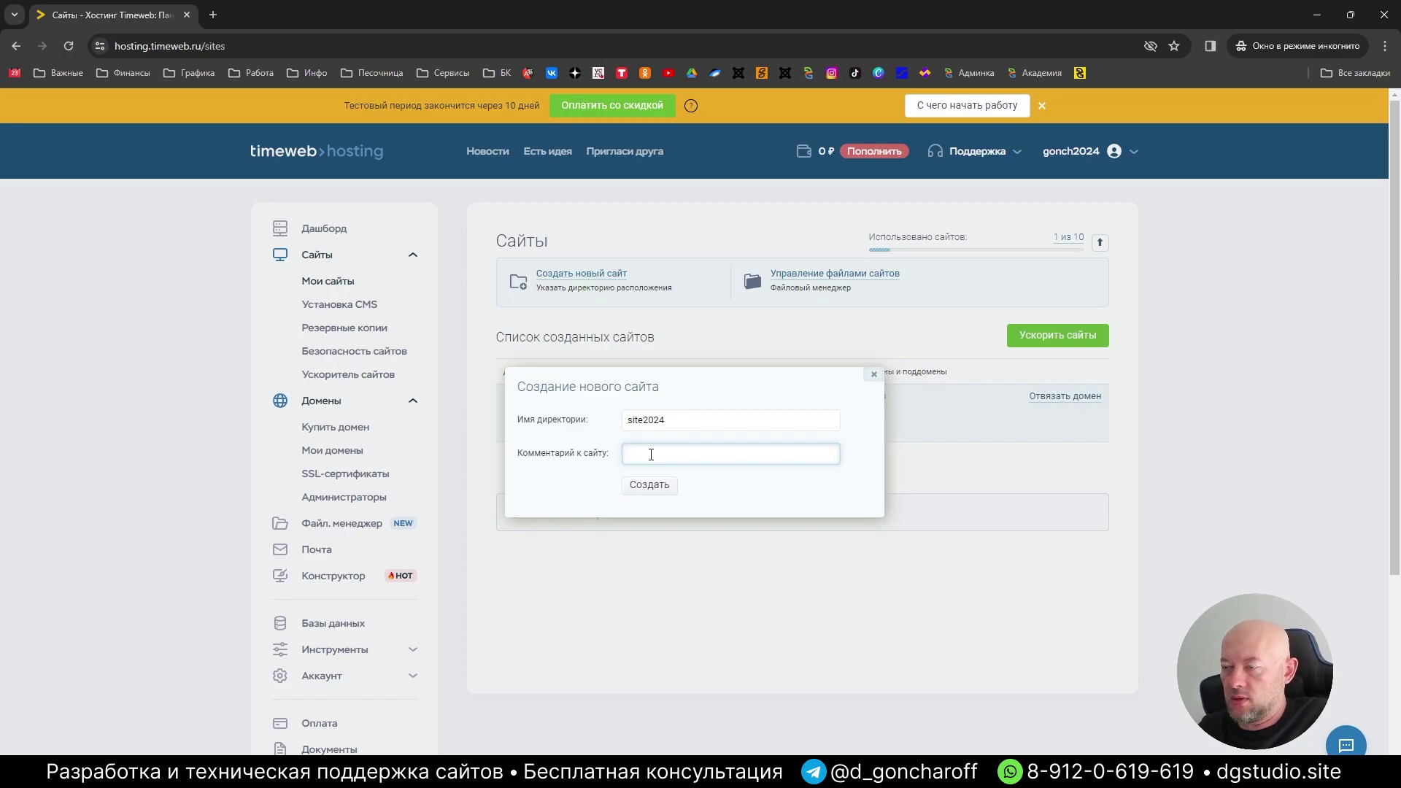
{"action": "type", "text": "Сайт для"}
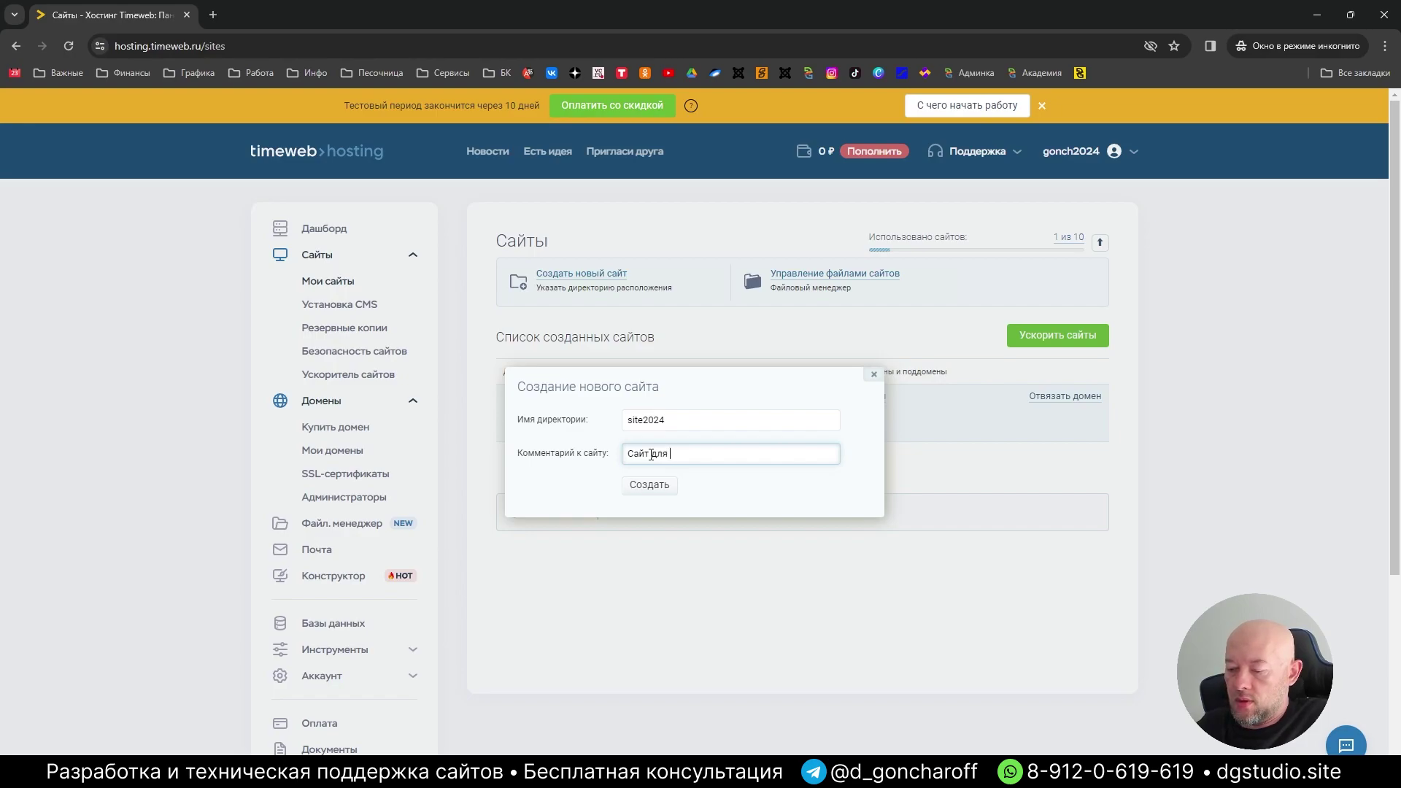
{"action": "type", "text": " урока timewe"}
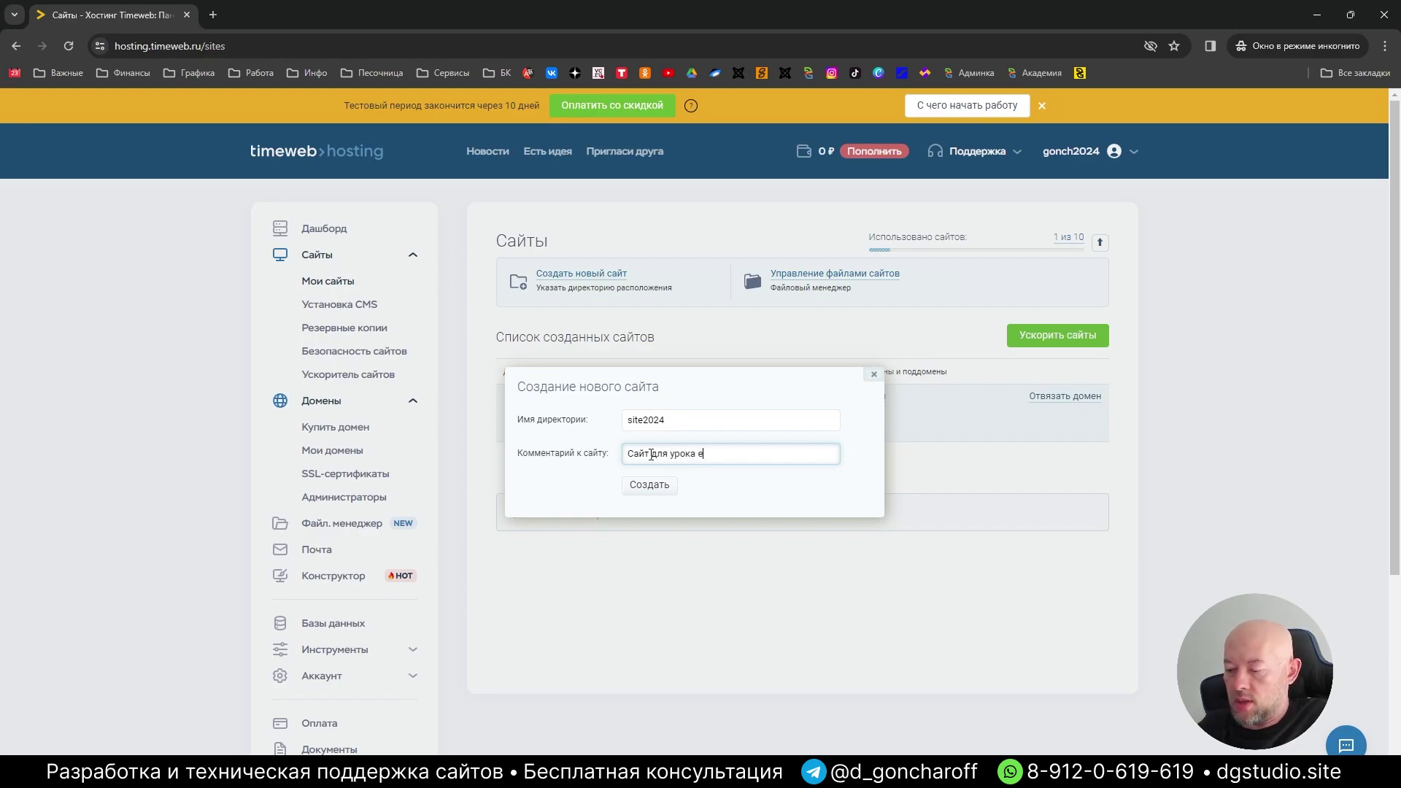
{"action": "type", "text": "b"}
{"action": "left_click", "coordinate": [643, 485]}
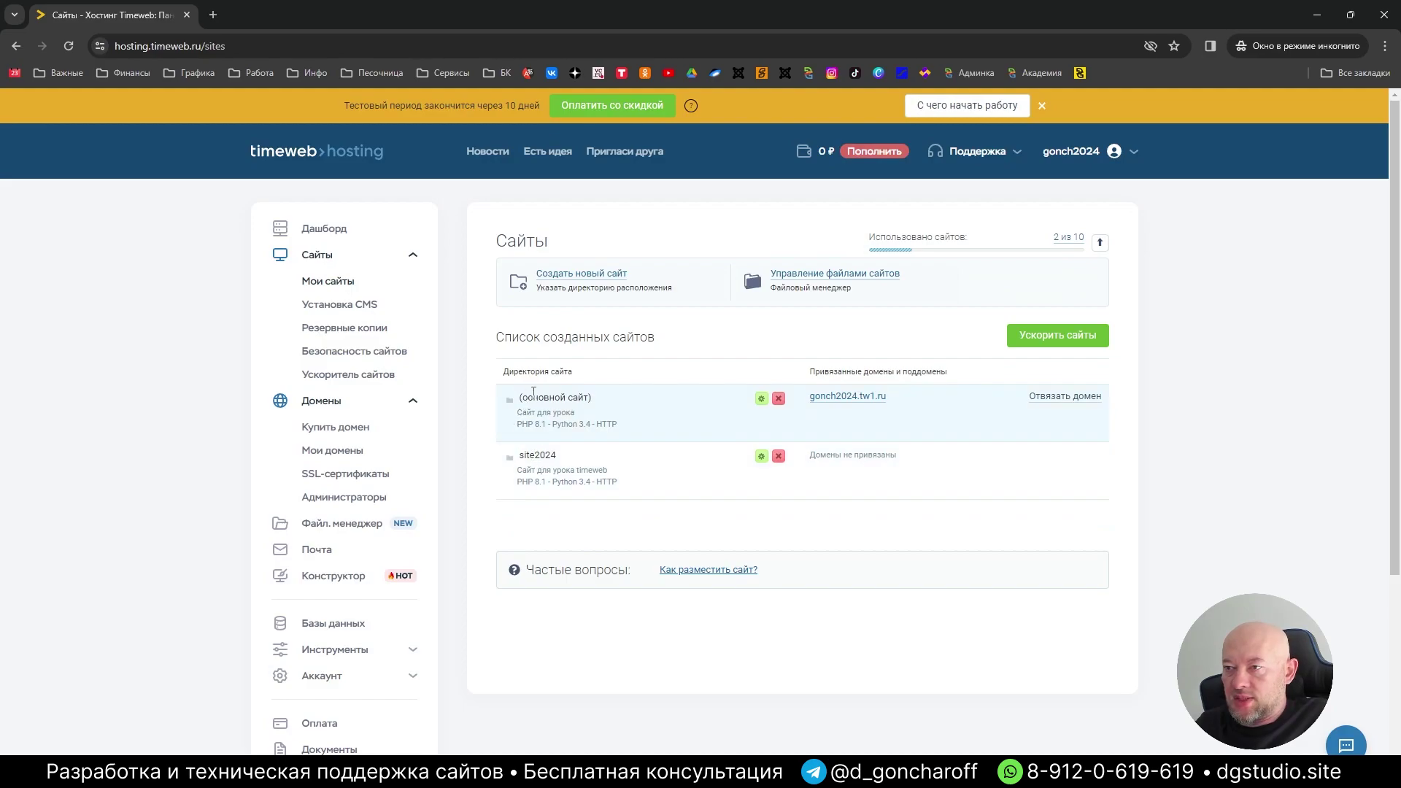
Review the main site's entry in the site list and look through the settings of site2024 without changing them
{"action": "left_click_drag", "start_coordinate": [602, 399], "coordinate": [519, 400]}
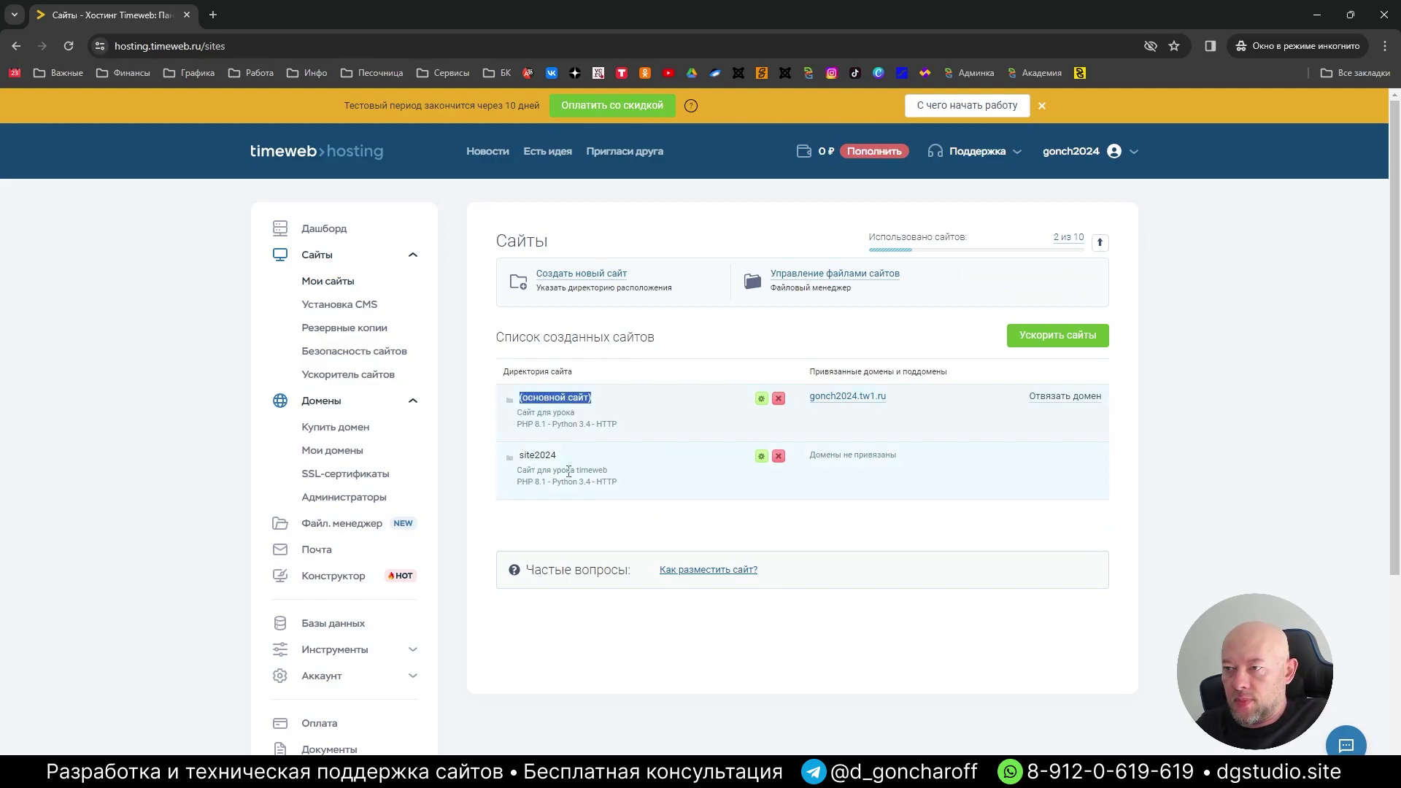
{"action": "left_click", "coordinate": [562, 519]}
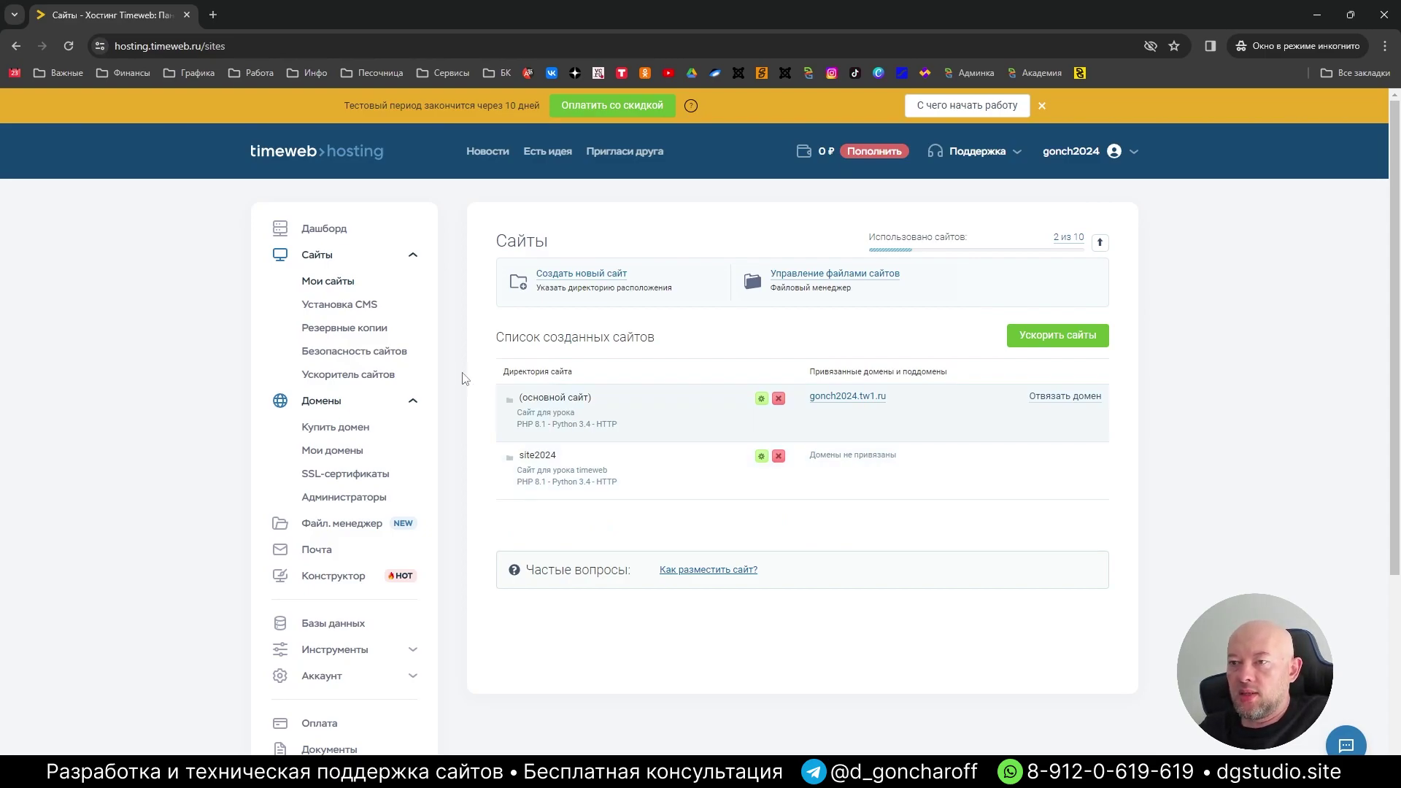
{"action": "left_click", "coordinate": [413, 403]}
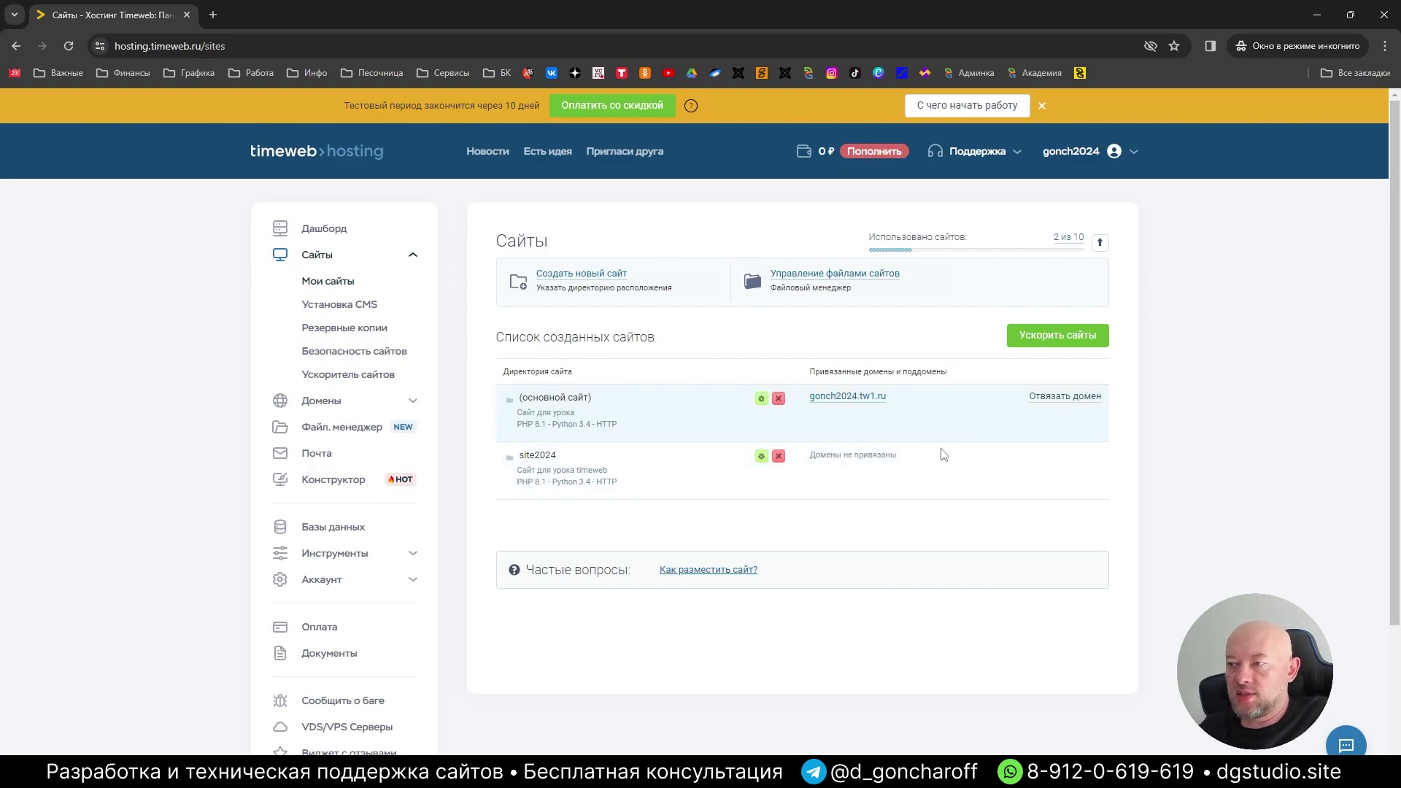
{"action": "left_click", "coordinate": [762, 456]}
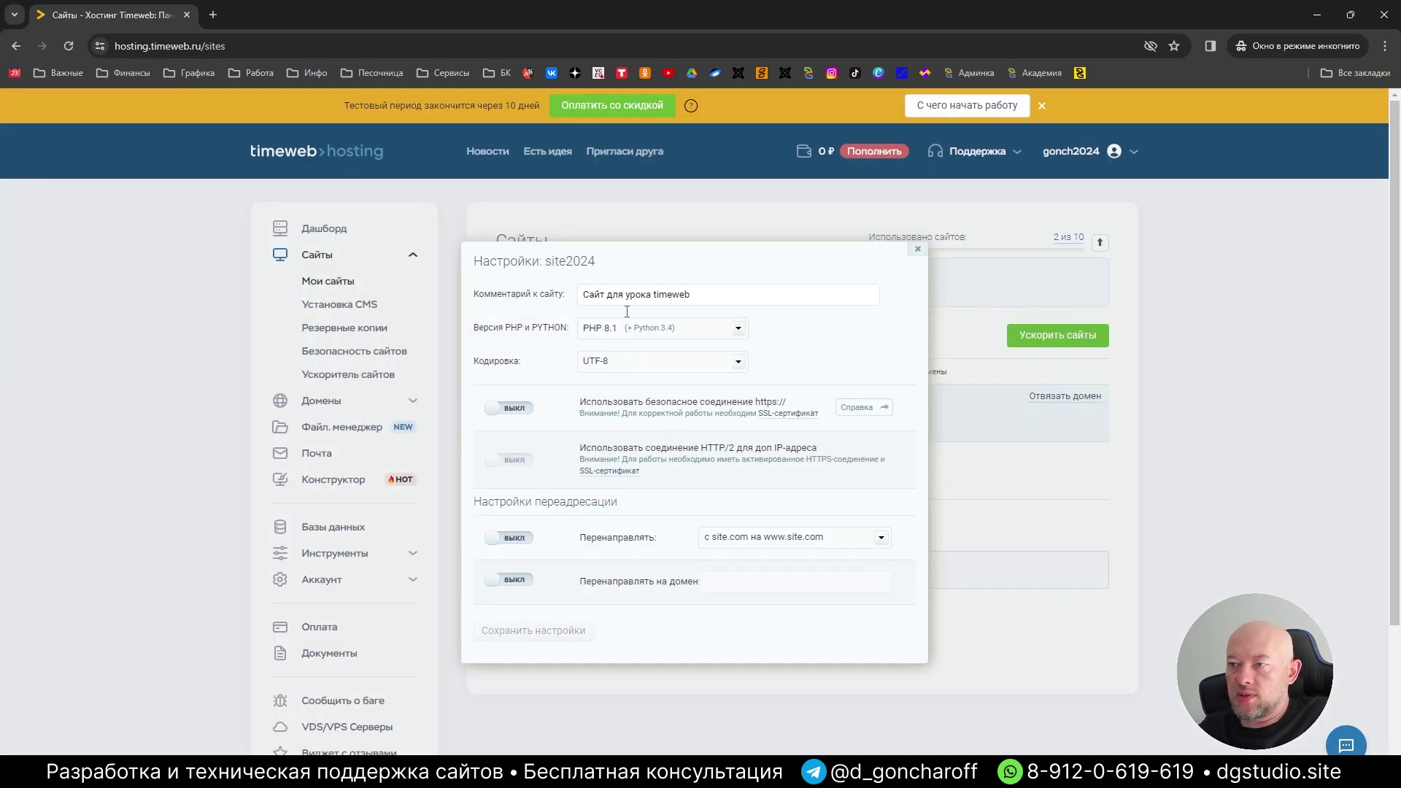
{"action": "left_click", "coordinate": [917, 249]}
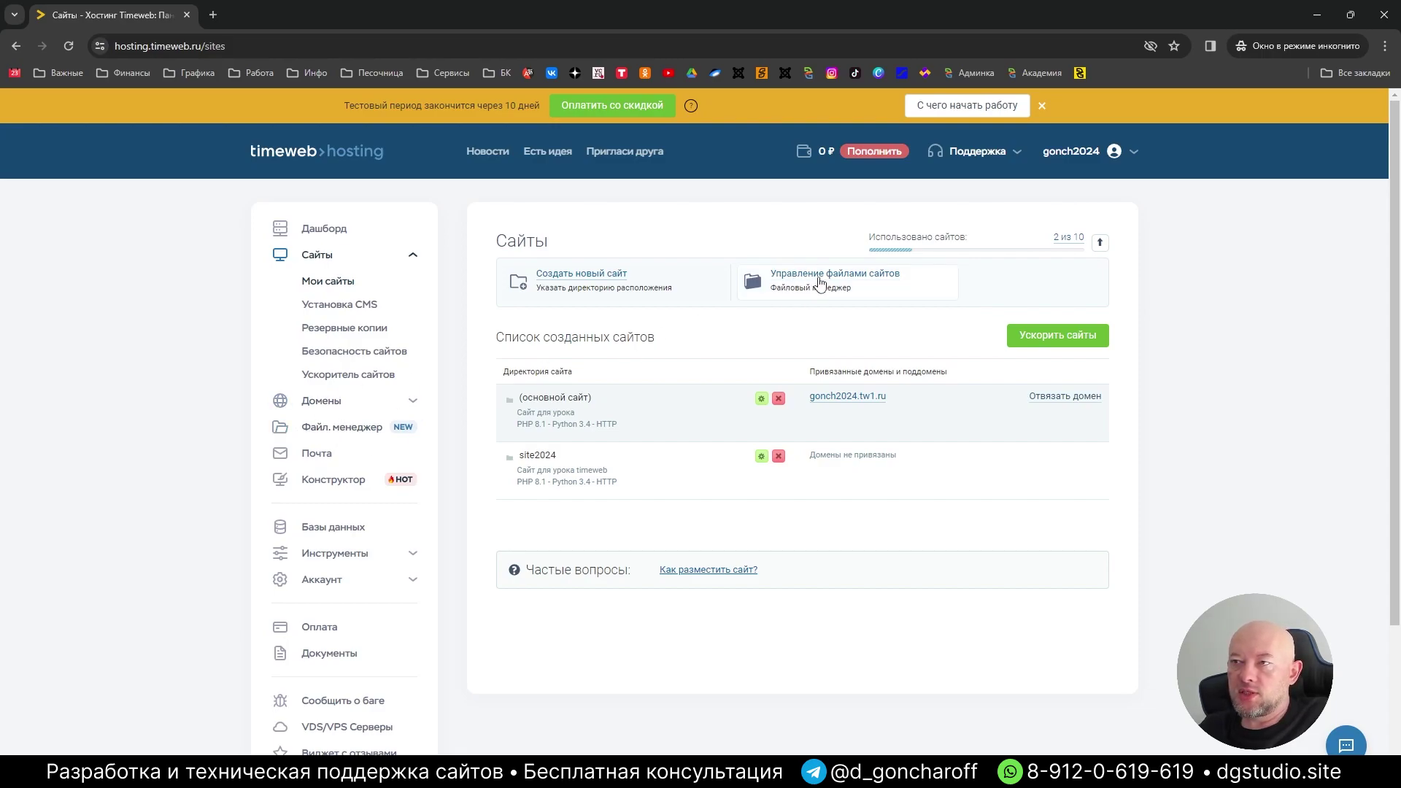
Open the file manager in a separate browser tab and view the contents of the main site's public_html folder
{"action": "right_click", "coordinate": [327, 432]}
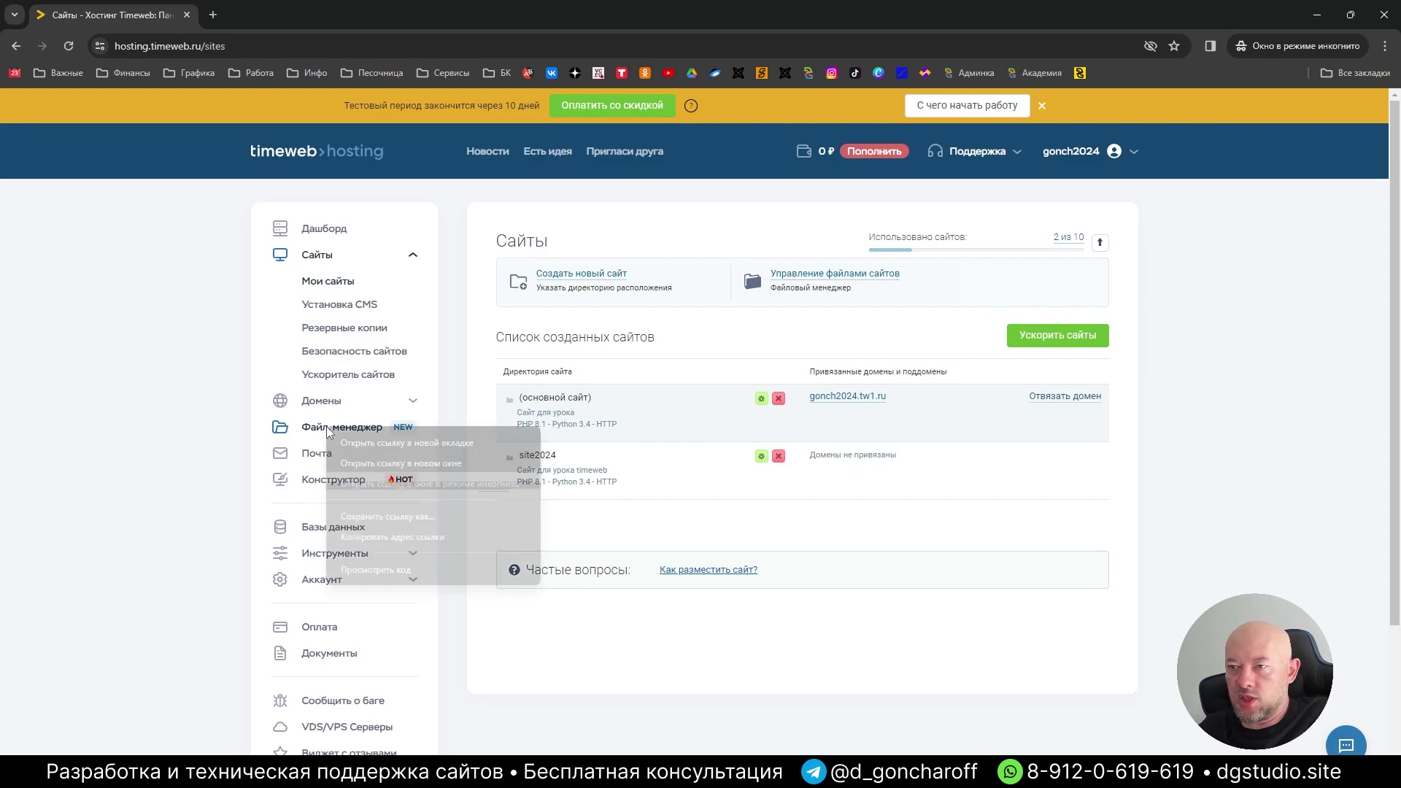
{"action": "left_click", "coordinate": [387, 446]}
{"action": "left_click", "coordinate": [272, 14]}
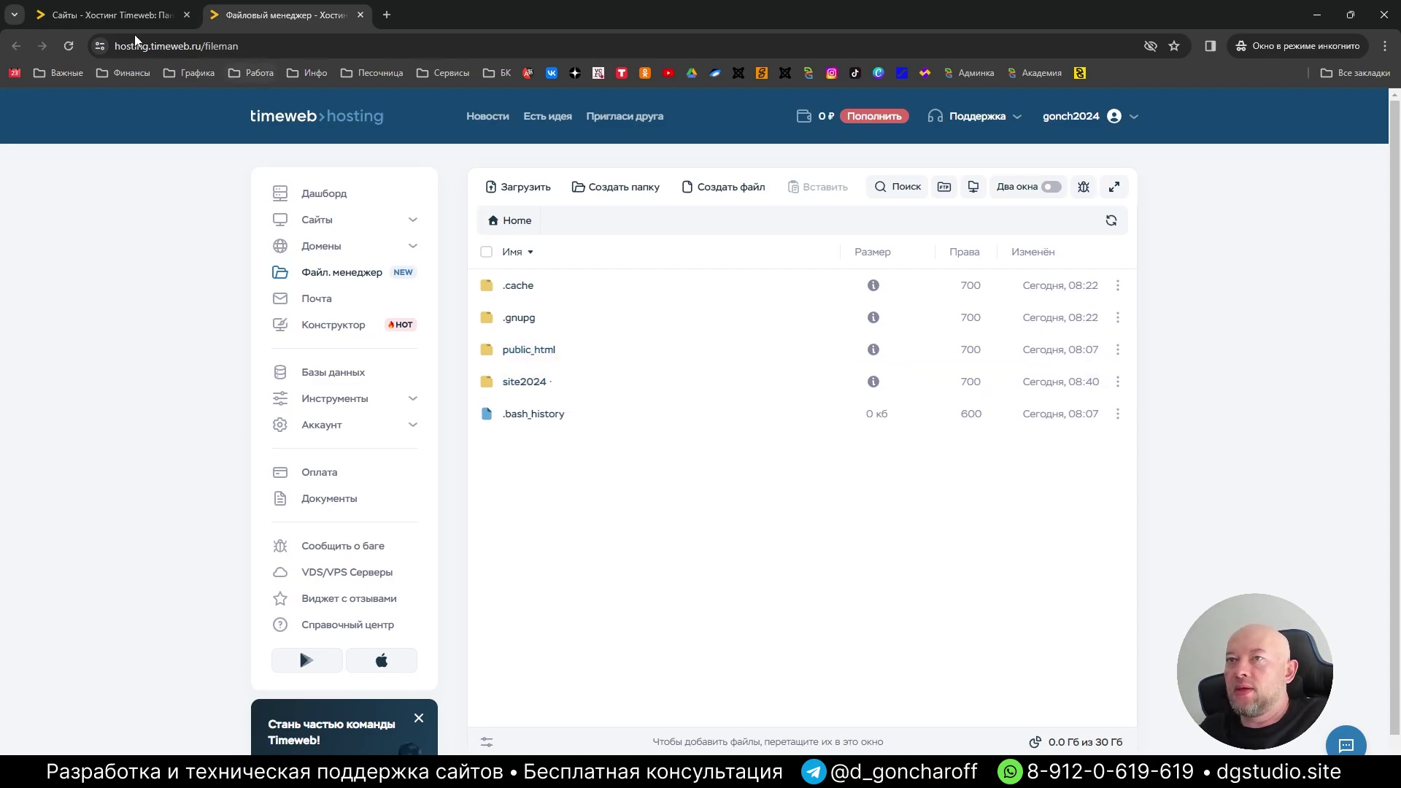
{"action": "left_click", "coordinate": [109, 15]}
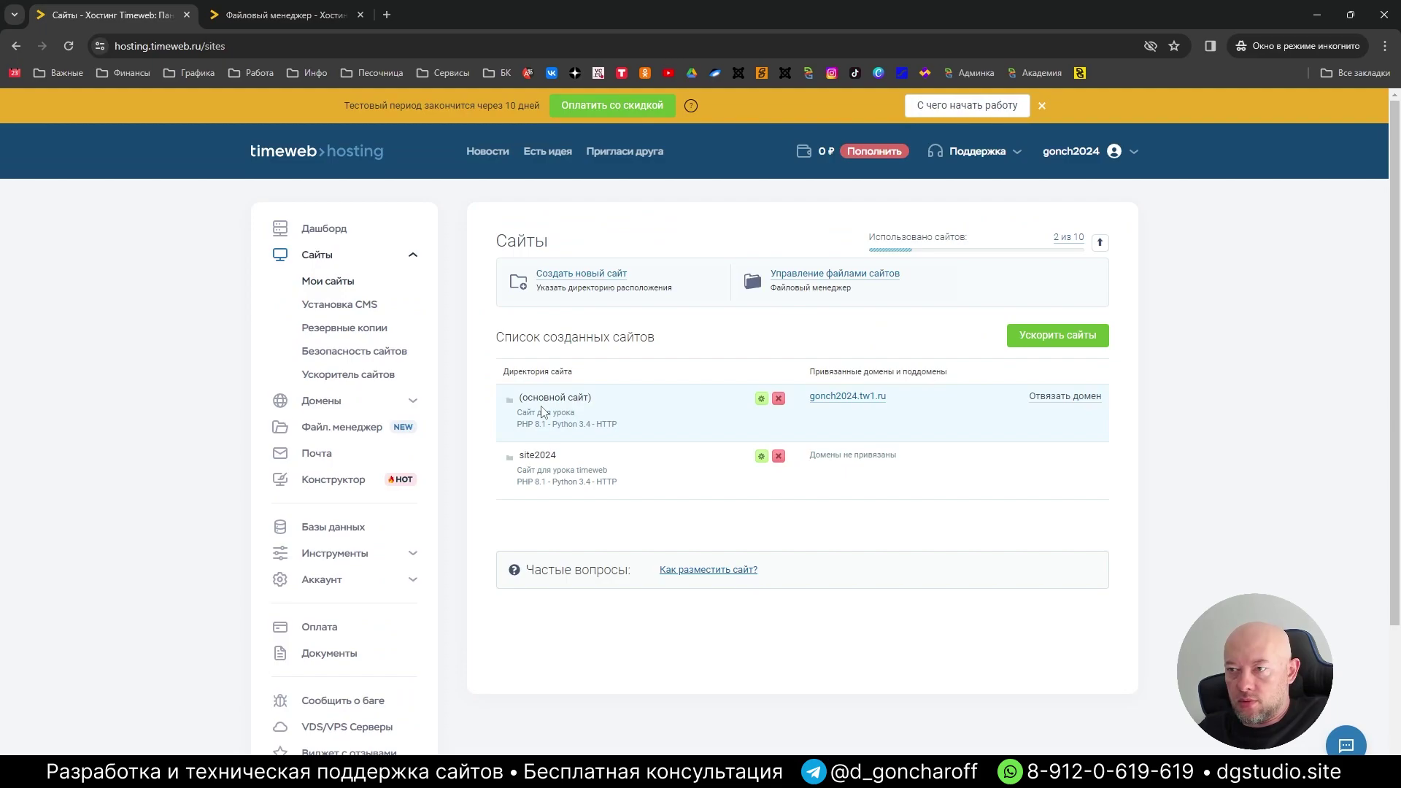
{"action": "left_click", "coordinate": [273, 21]}
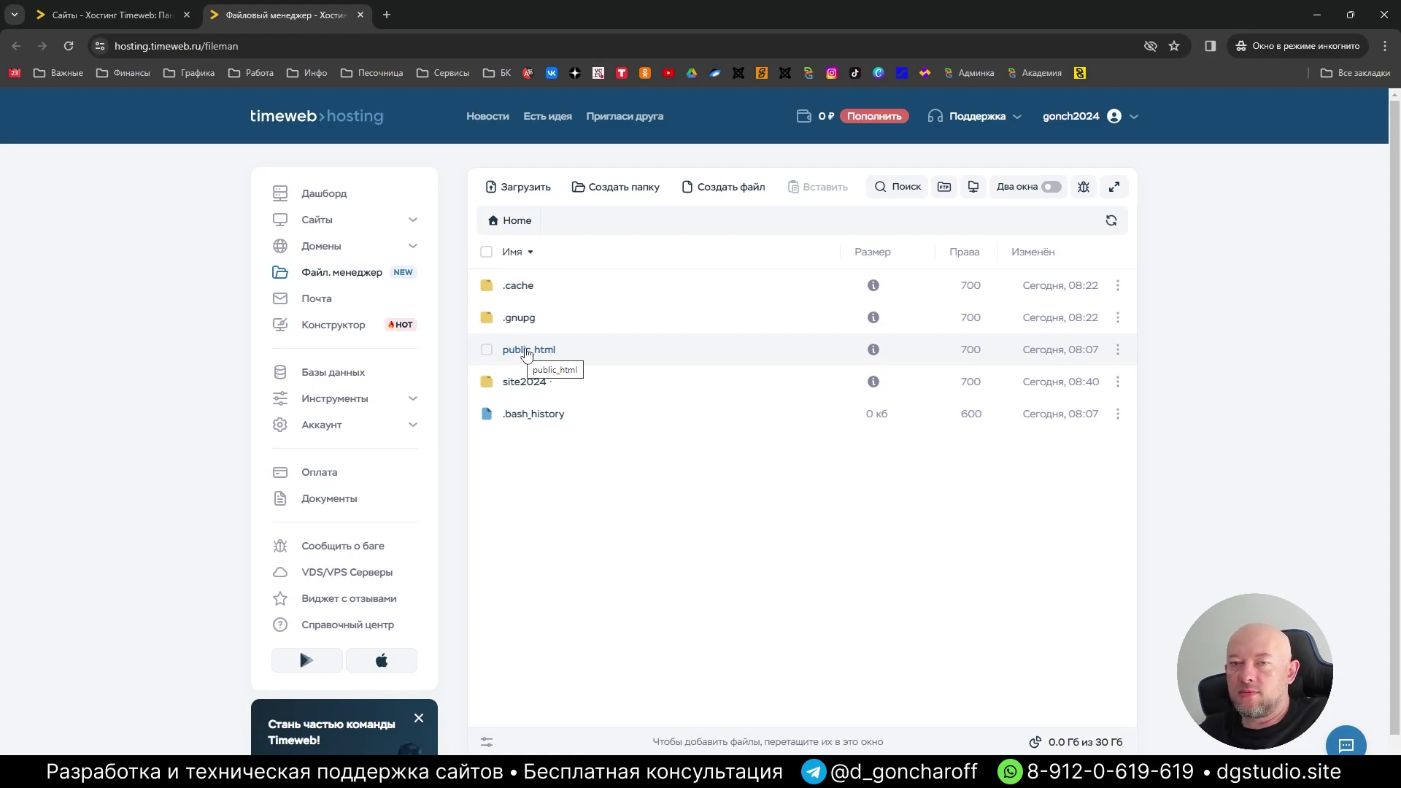
{"action": "double_click", "coordinate": [527, 353]}
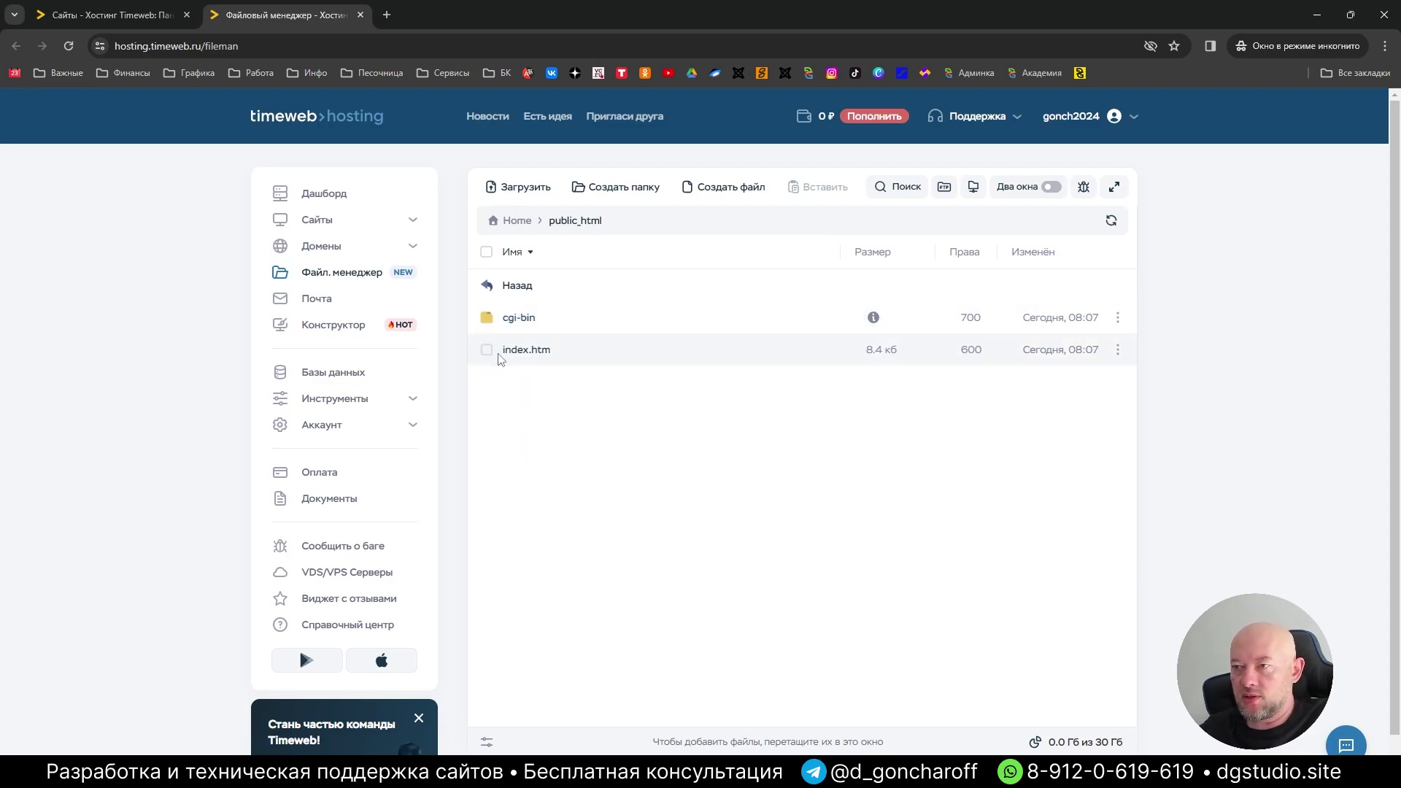
View the main site's page at its linked domain, and return the file manager to the Home directory
{"action": "left_click", "coordinate": [138, 15]}
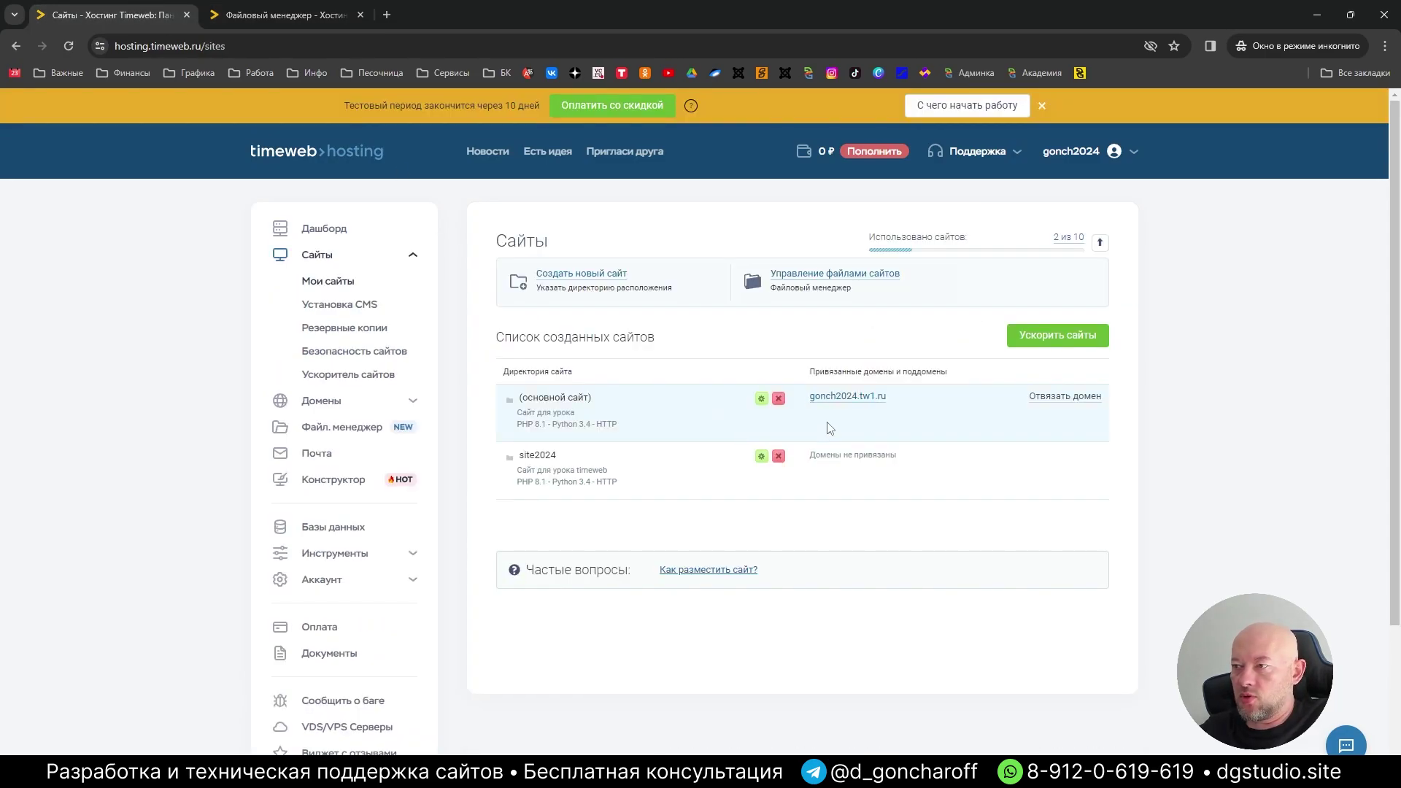
{"action": "left_click", "coordinate": [843, 398]}
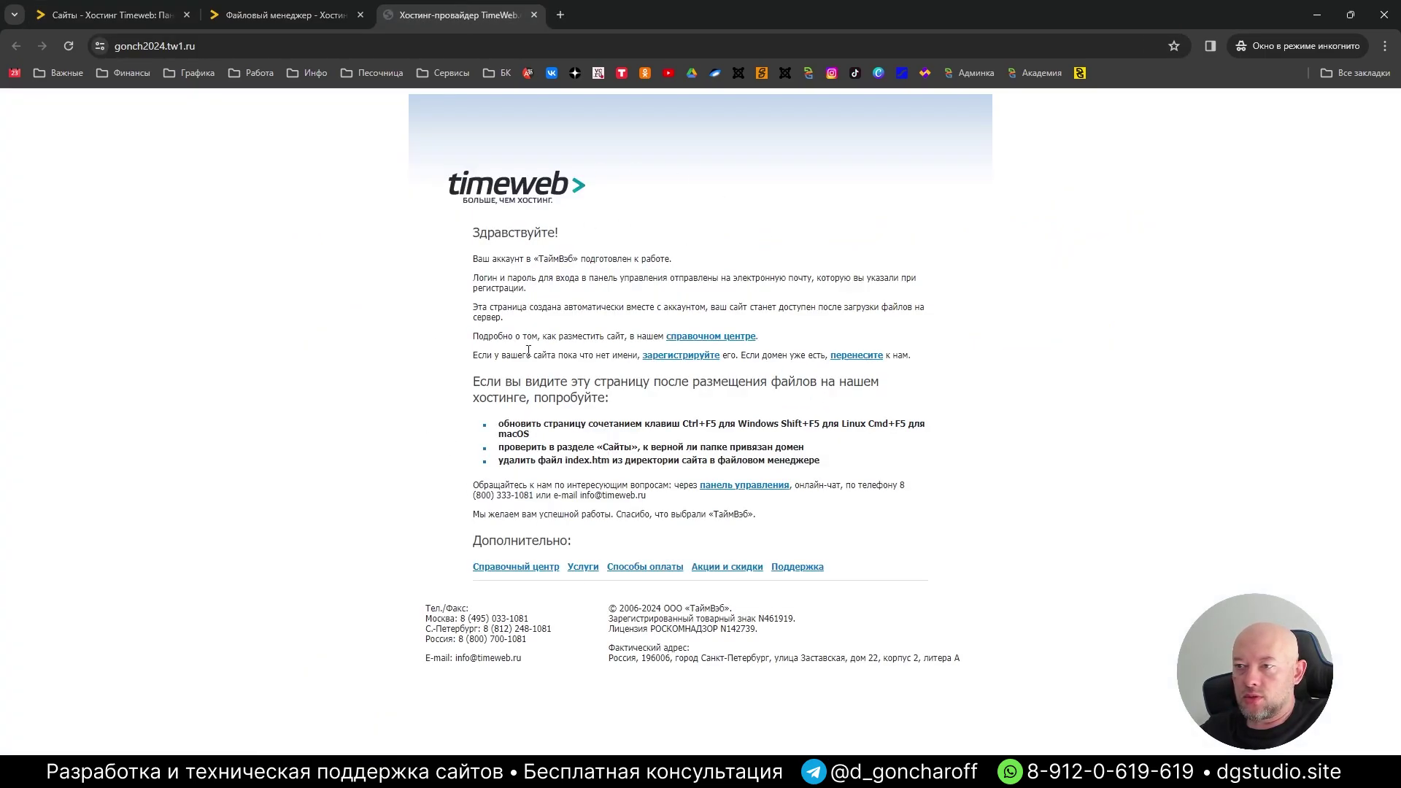
{"action": "left_click", "coordinate": [120, 14]}
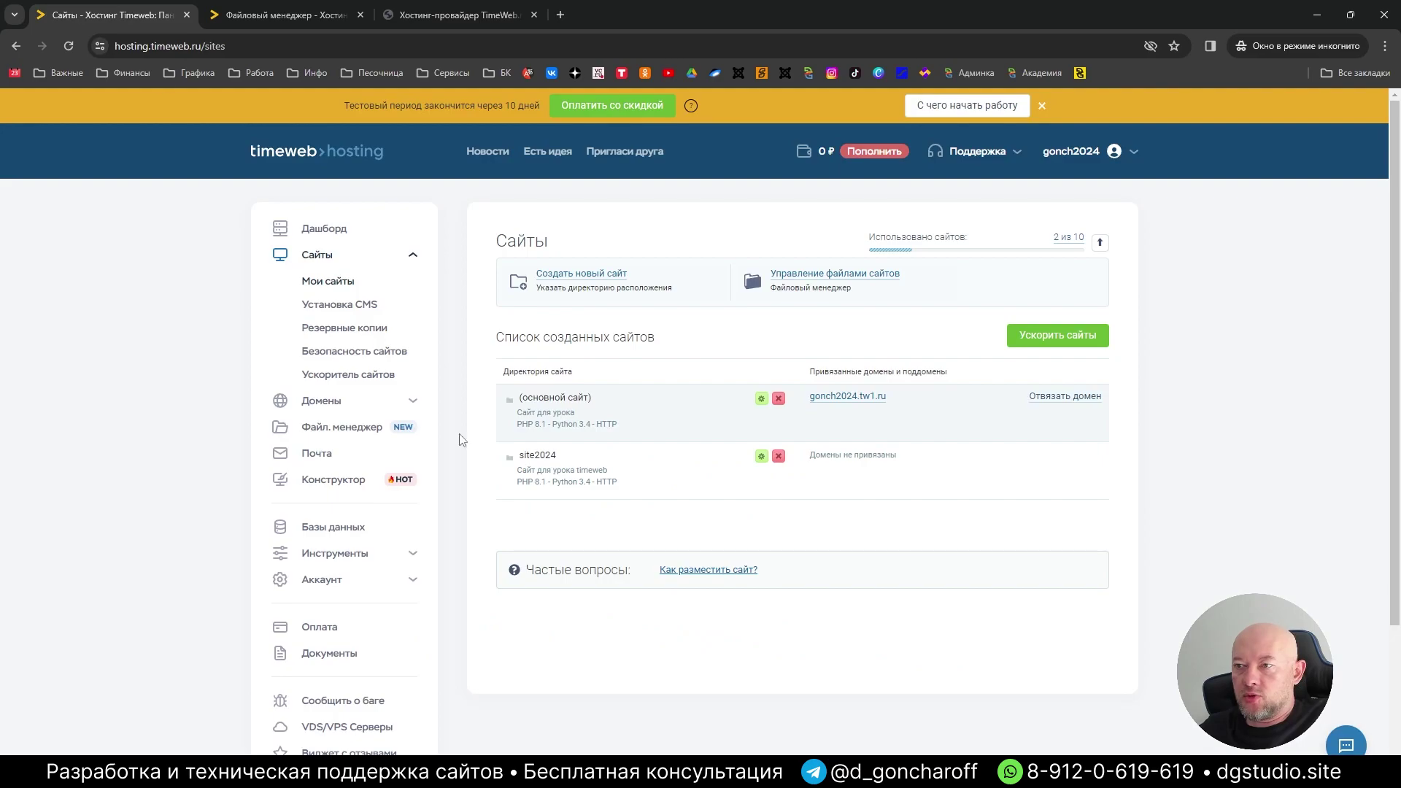
{"action": "left_click", "coordinate": [245, 14]}
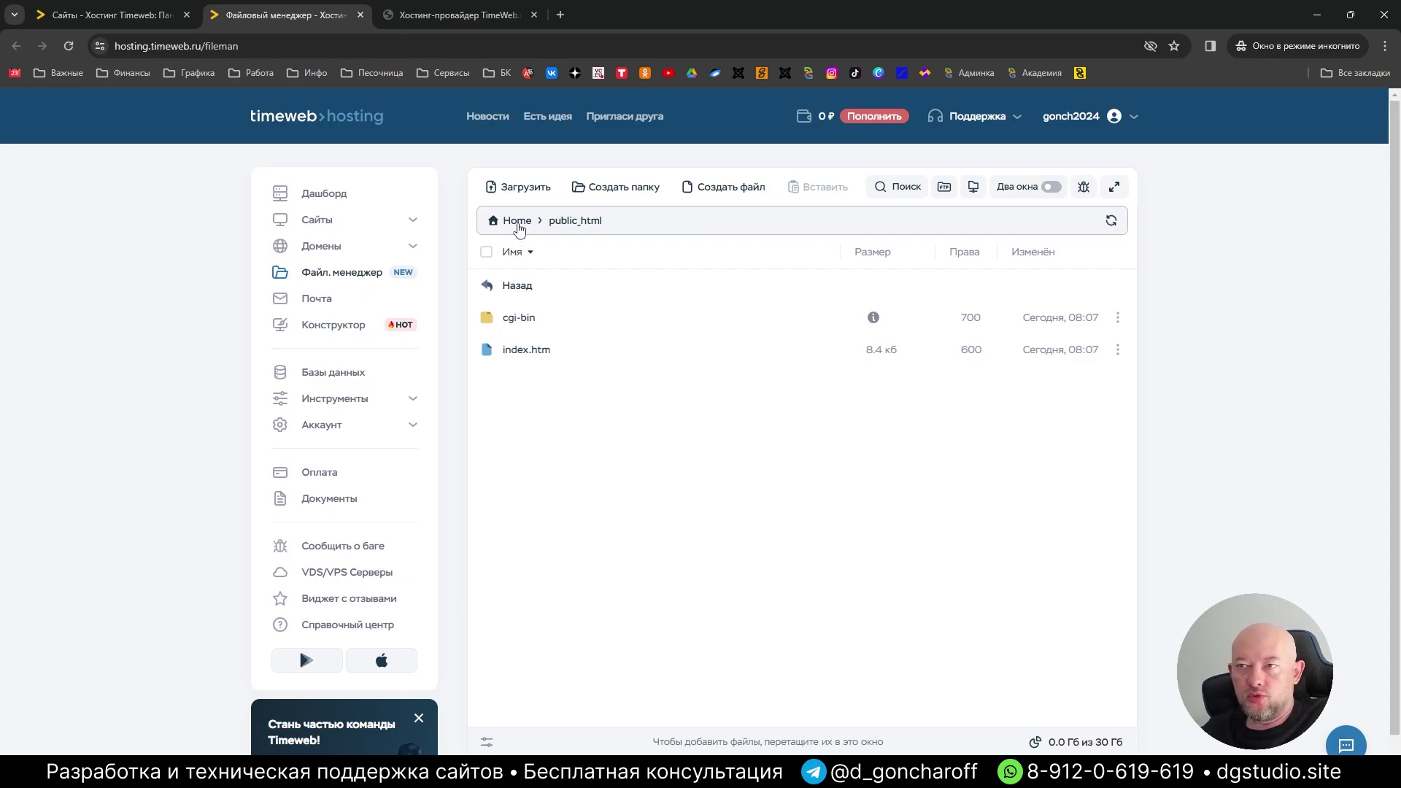
{"action": "left_click", "coordinate": [518, 221]}
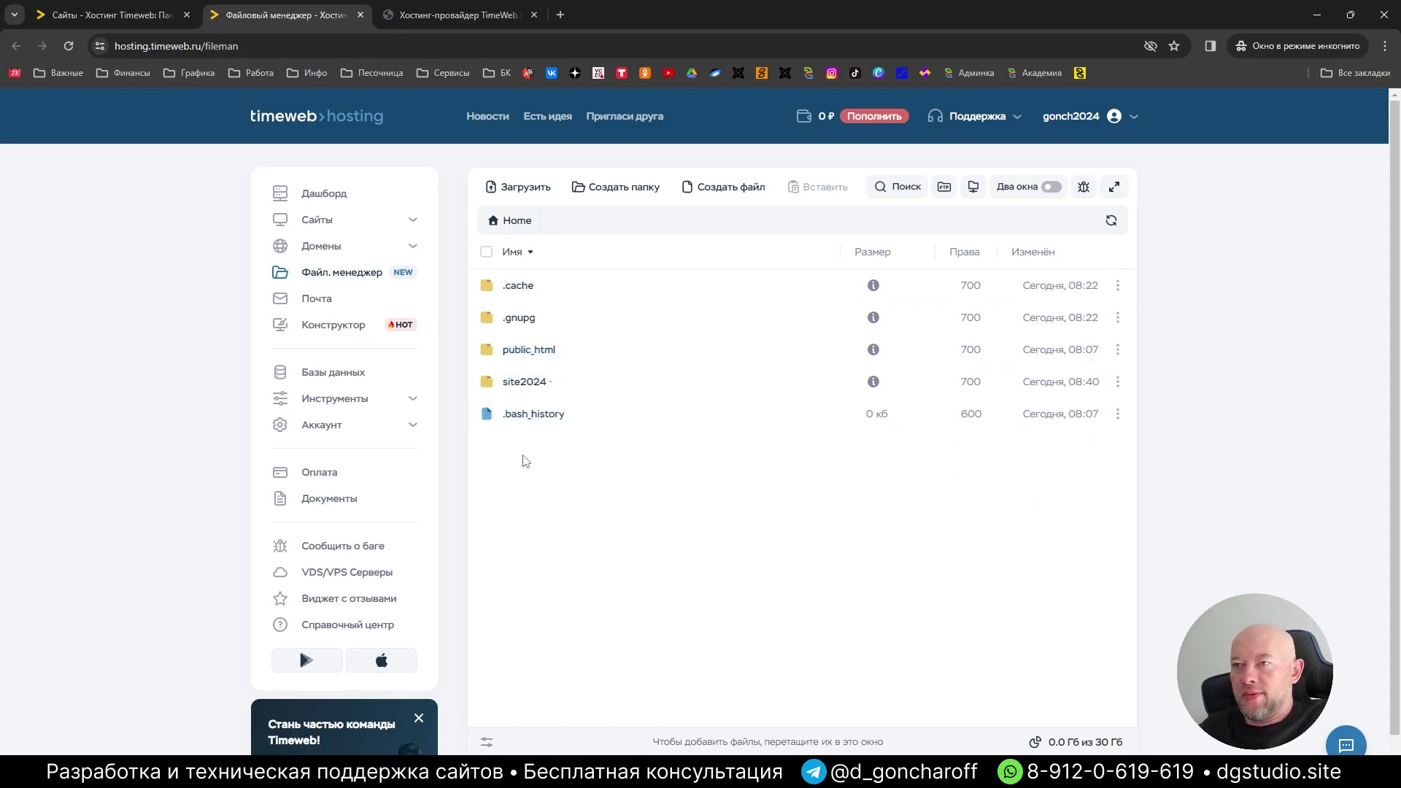
Create a new site with the directory name site2025 and no comment
{"action": "left_click", "coordinate": [141, 13]}
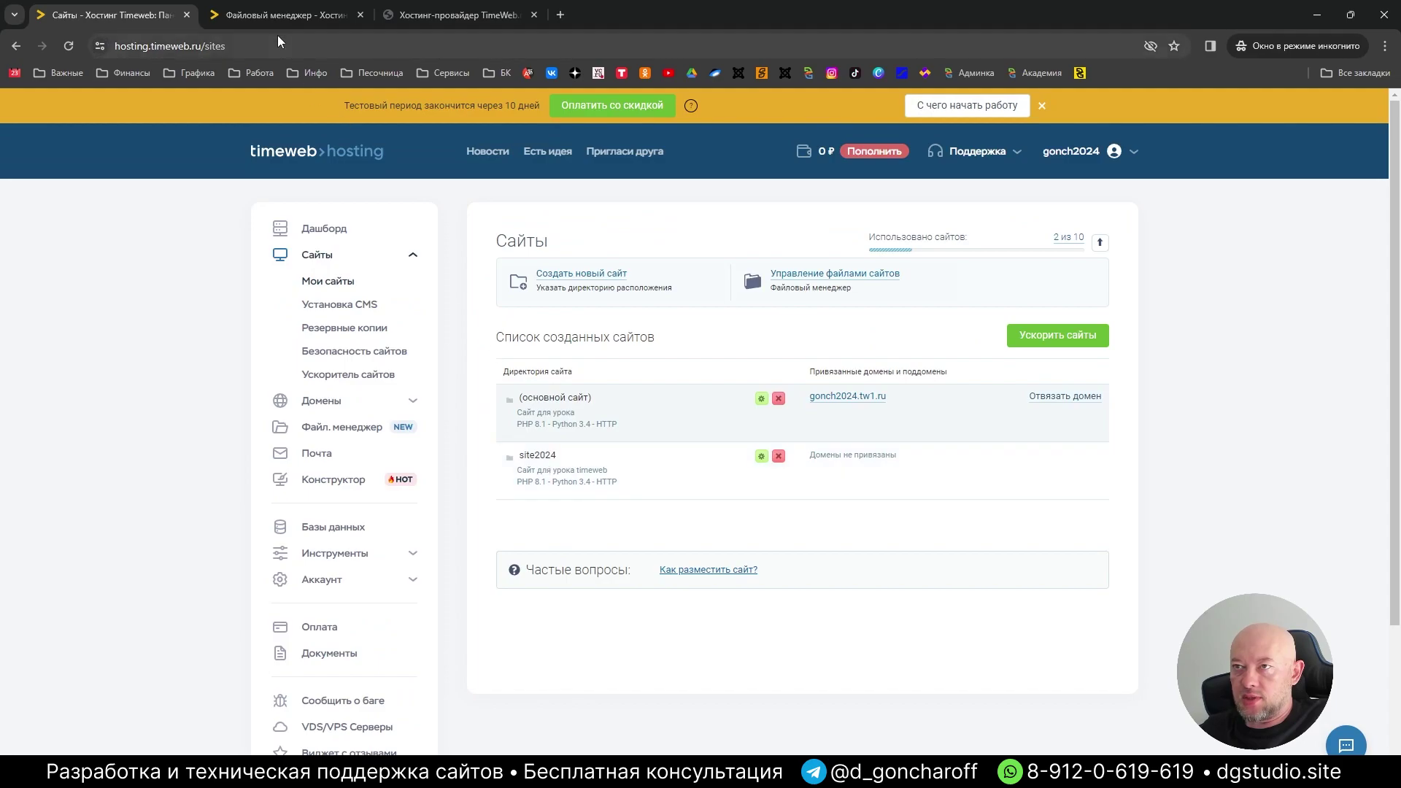
{"action": "left_click", "coordinate": [582, 274]}
{"action": "left_click", "coordinate": [665, 418]}
{"action": "type", "text": "site2025"}
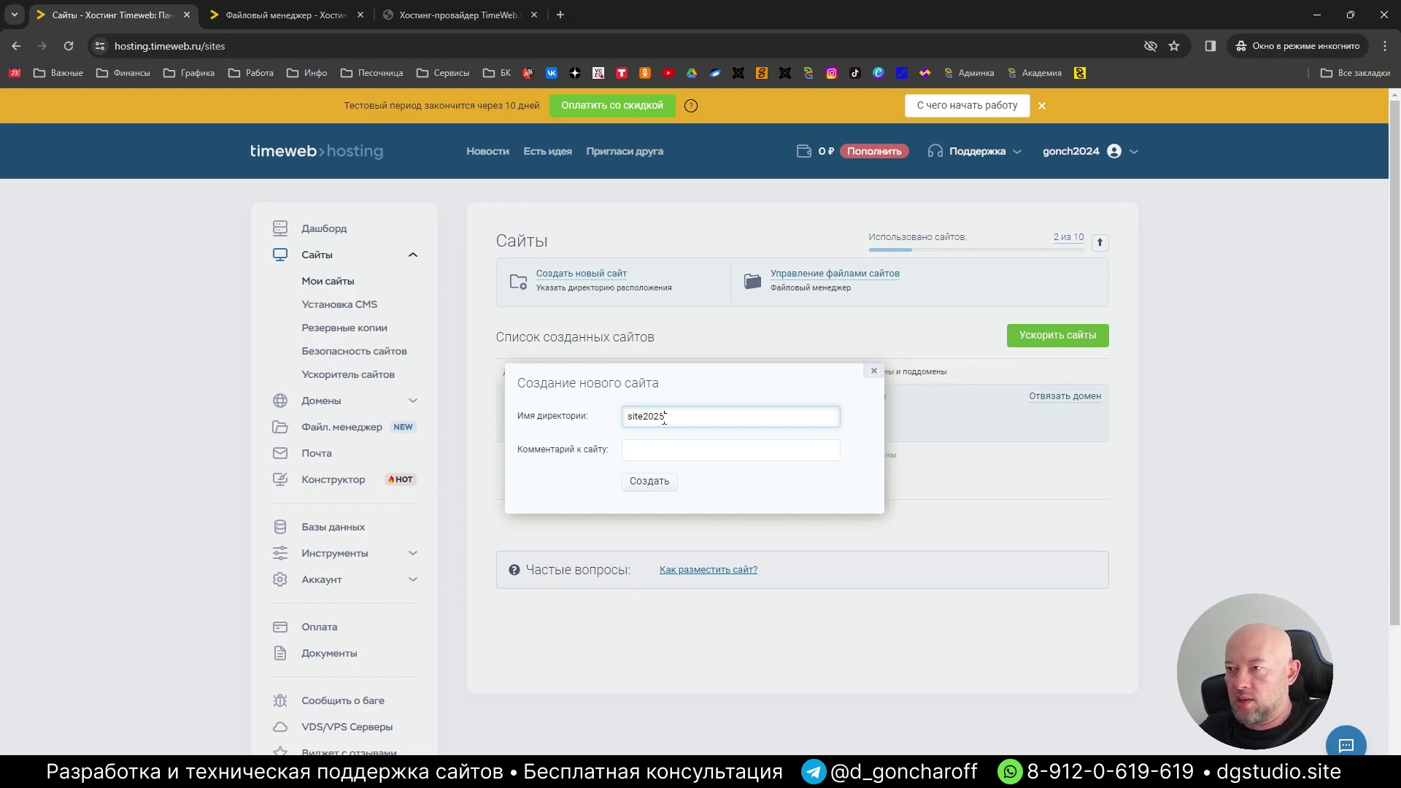
{"action": "left_click", "coordinate": [661, 485]}
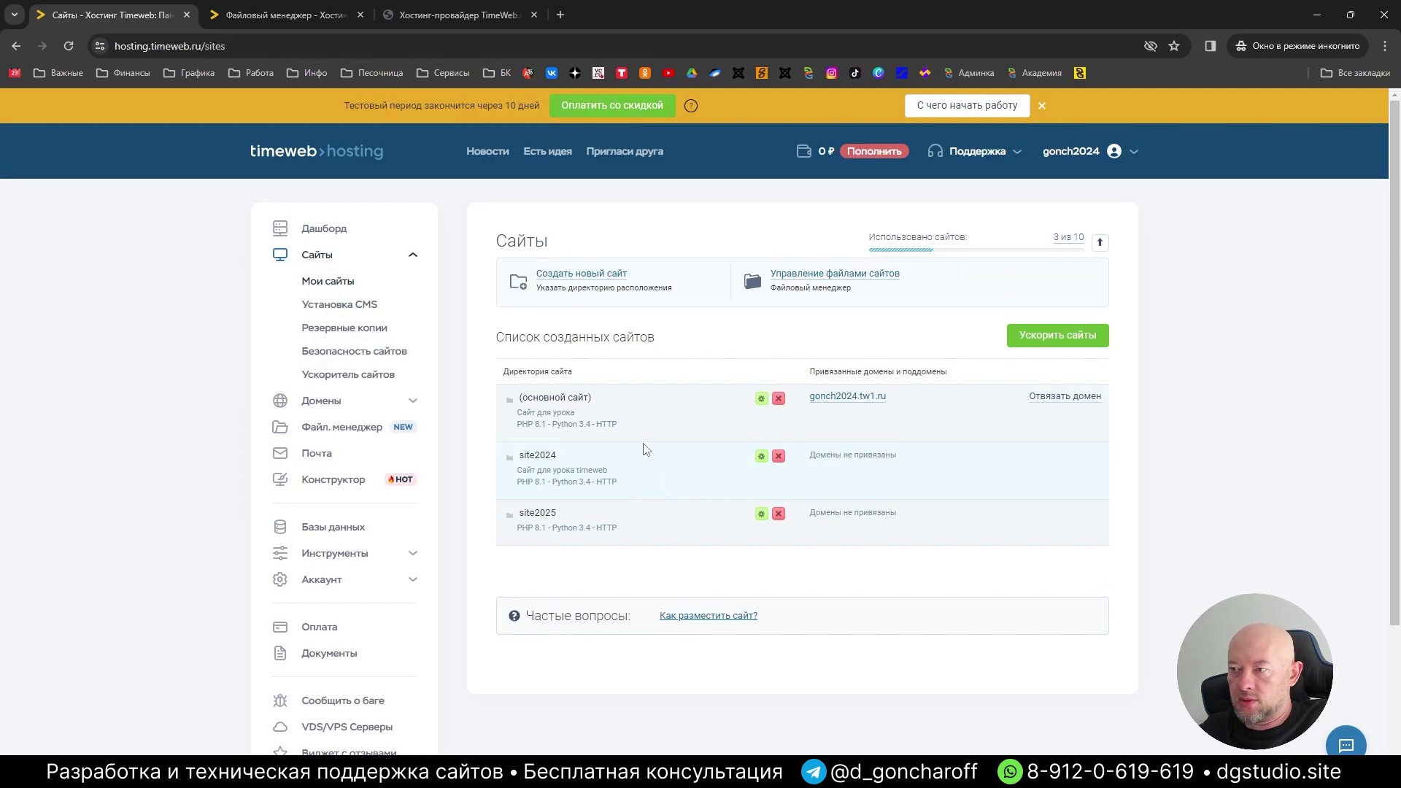
Refresh the file manager listing, inspect the public_html folder inside site2024, and return to the Home directory
{"action": "left_click", "coordinate": [288, 14]}
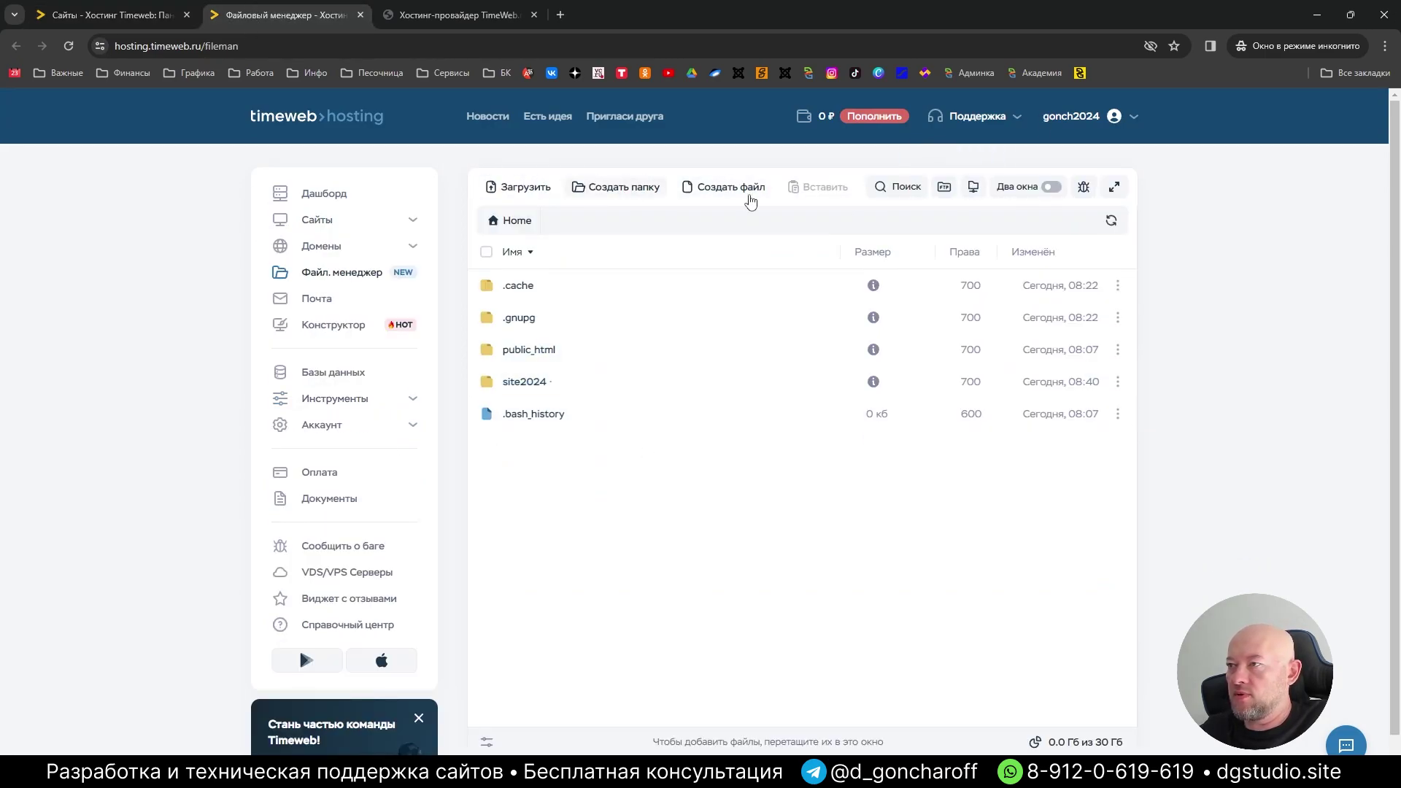
{"action": "left_click", "coordinate": [1111, 220]}
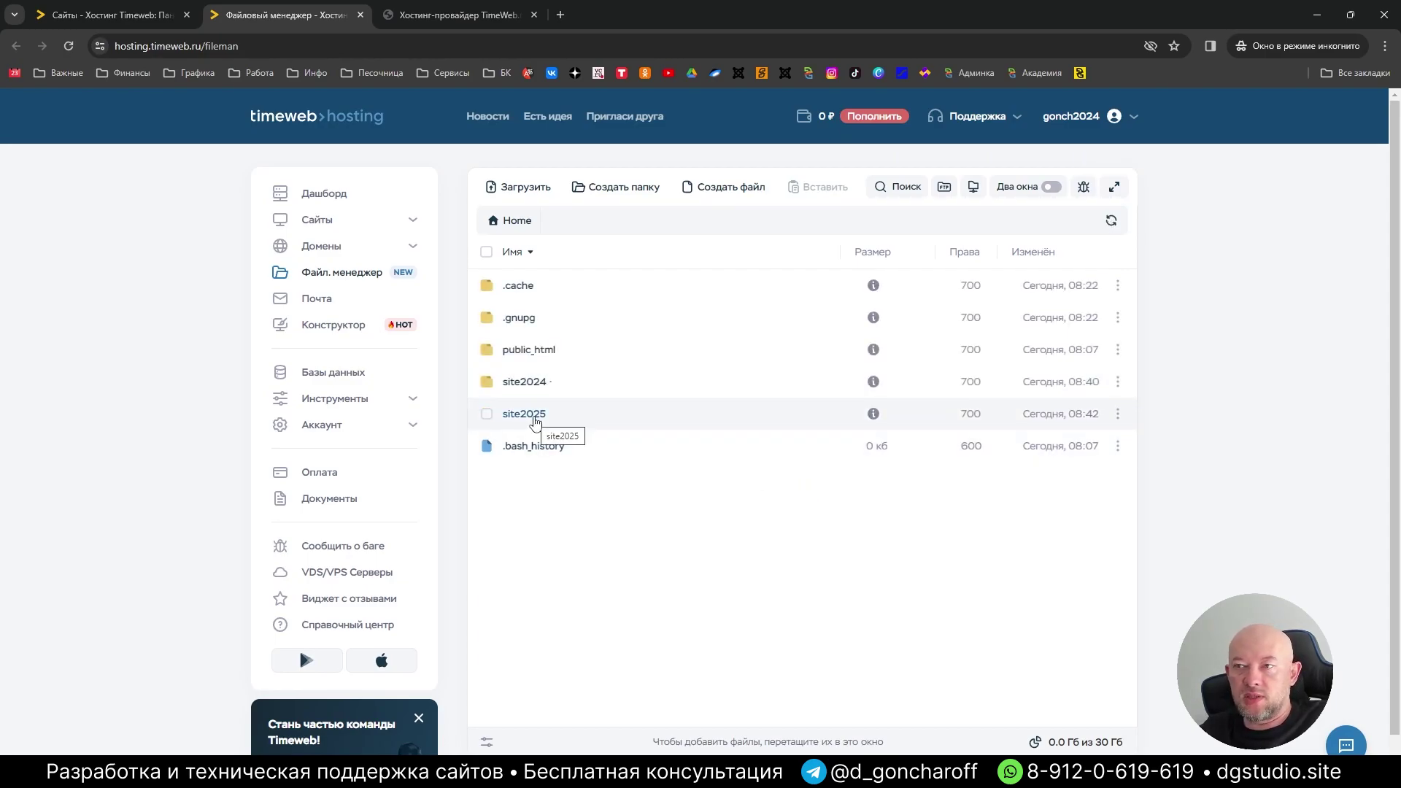
{"action": "left_click", "coordinate": [535, 382]}
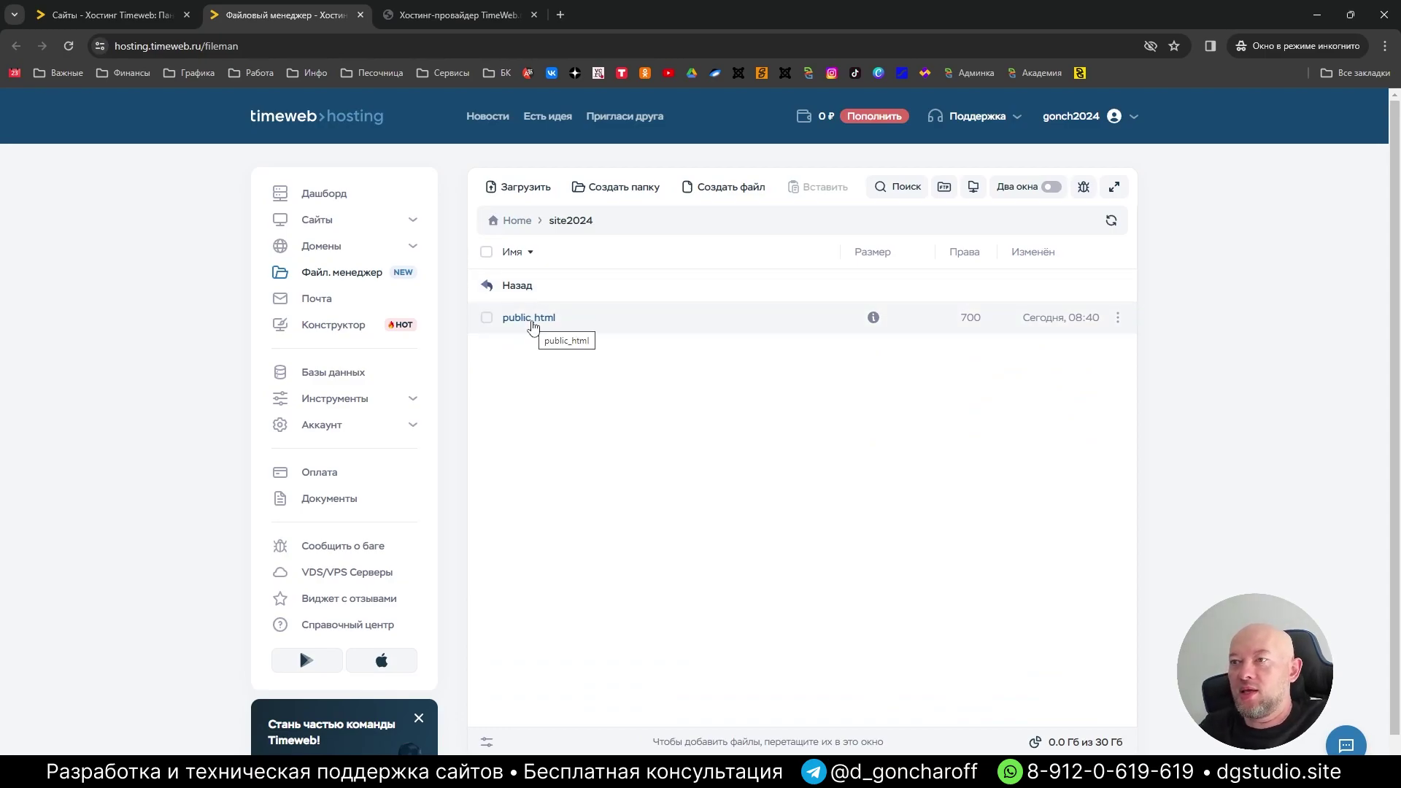
{"action": "left_click", "coordinate": [532, 321]}
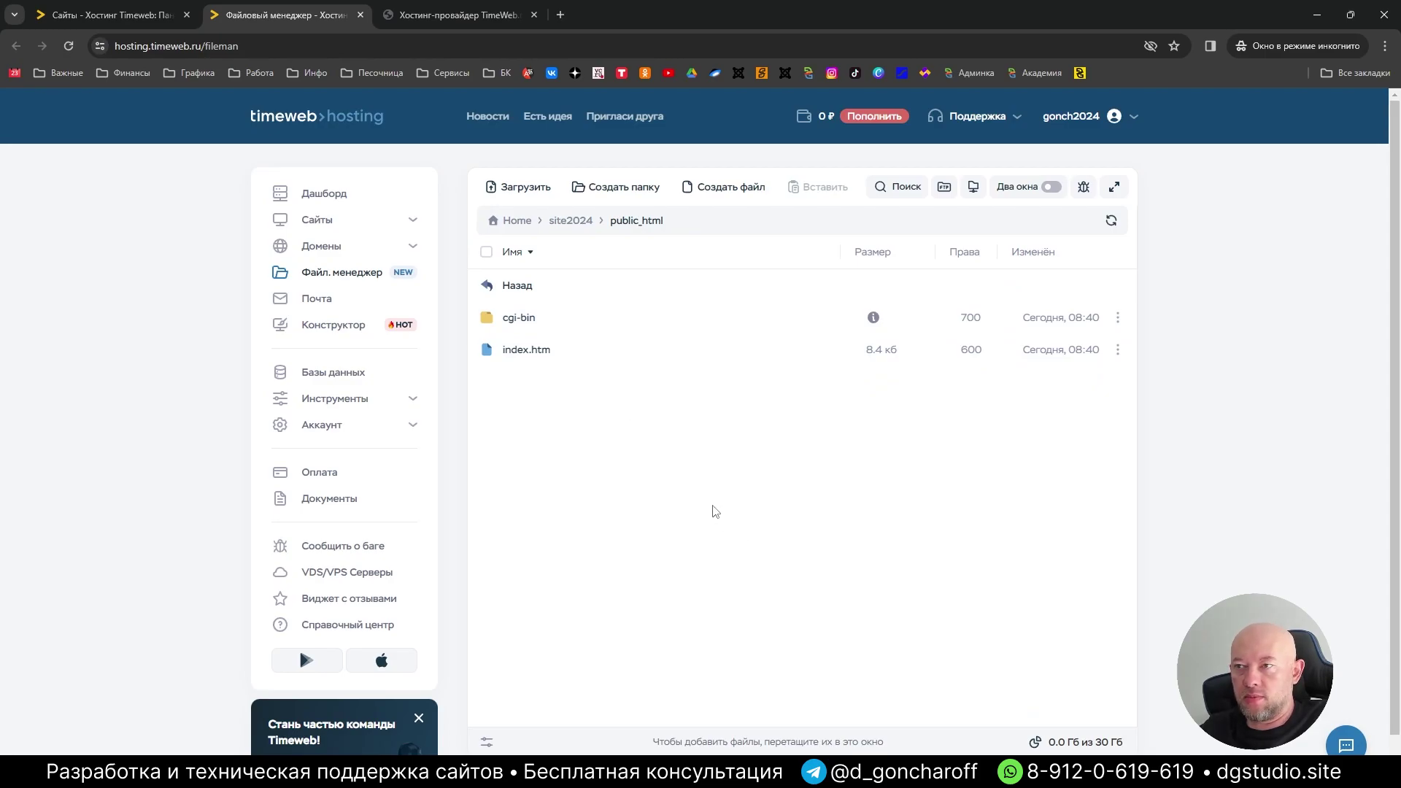
{"action": "left_click", "coordinate": [489, 290]}
{"action": "left_click", "coordinate": [489, 288]}
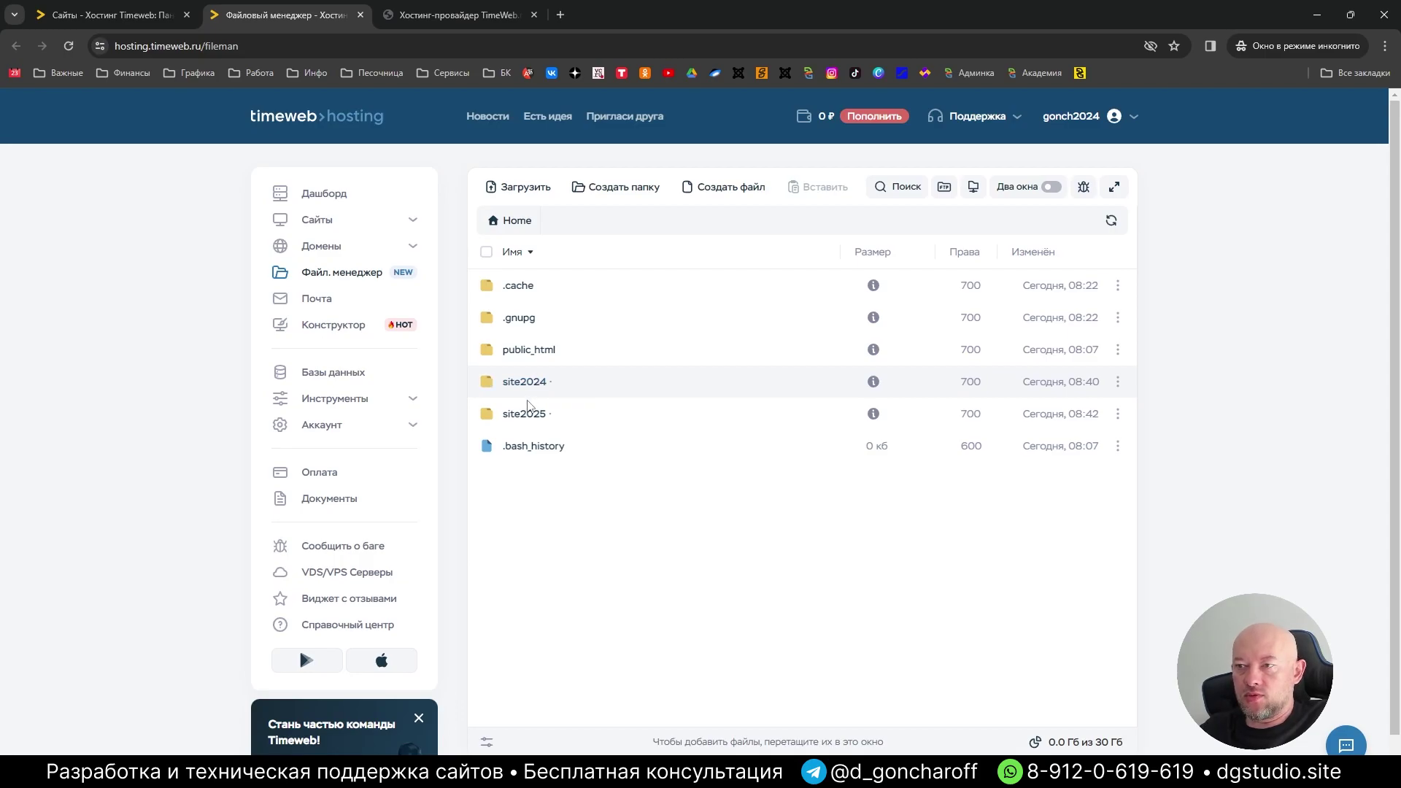
Create another new site with the directory name site2024.ru and no comment
{"action": "left_click", "coordinate": [113, 14]}
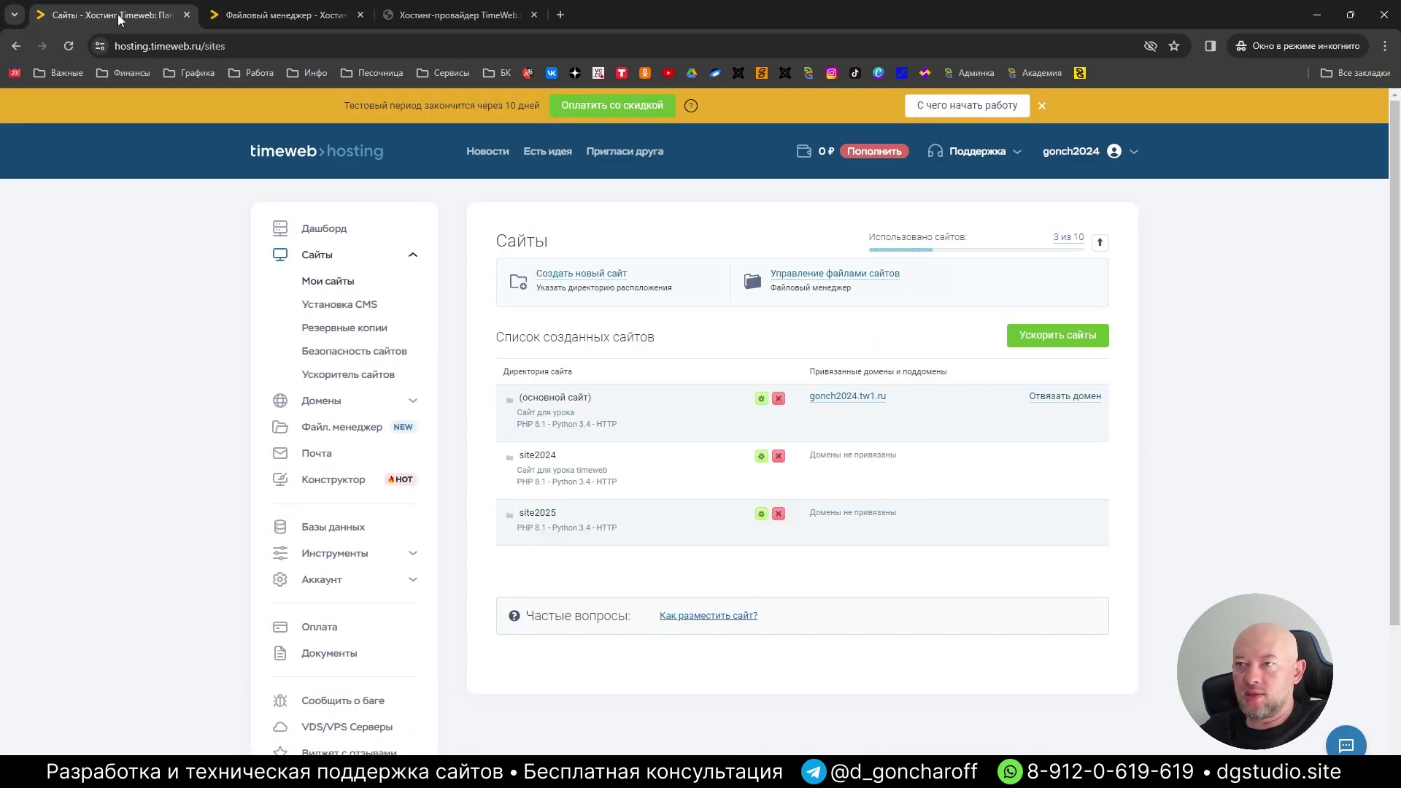
{"action": "left_click", "coordinate": [572, 281]}
{"action": "left_click", "coordinate": [660, 411]}
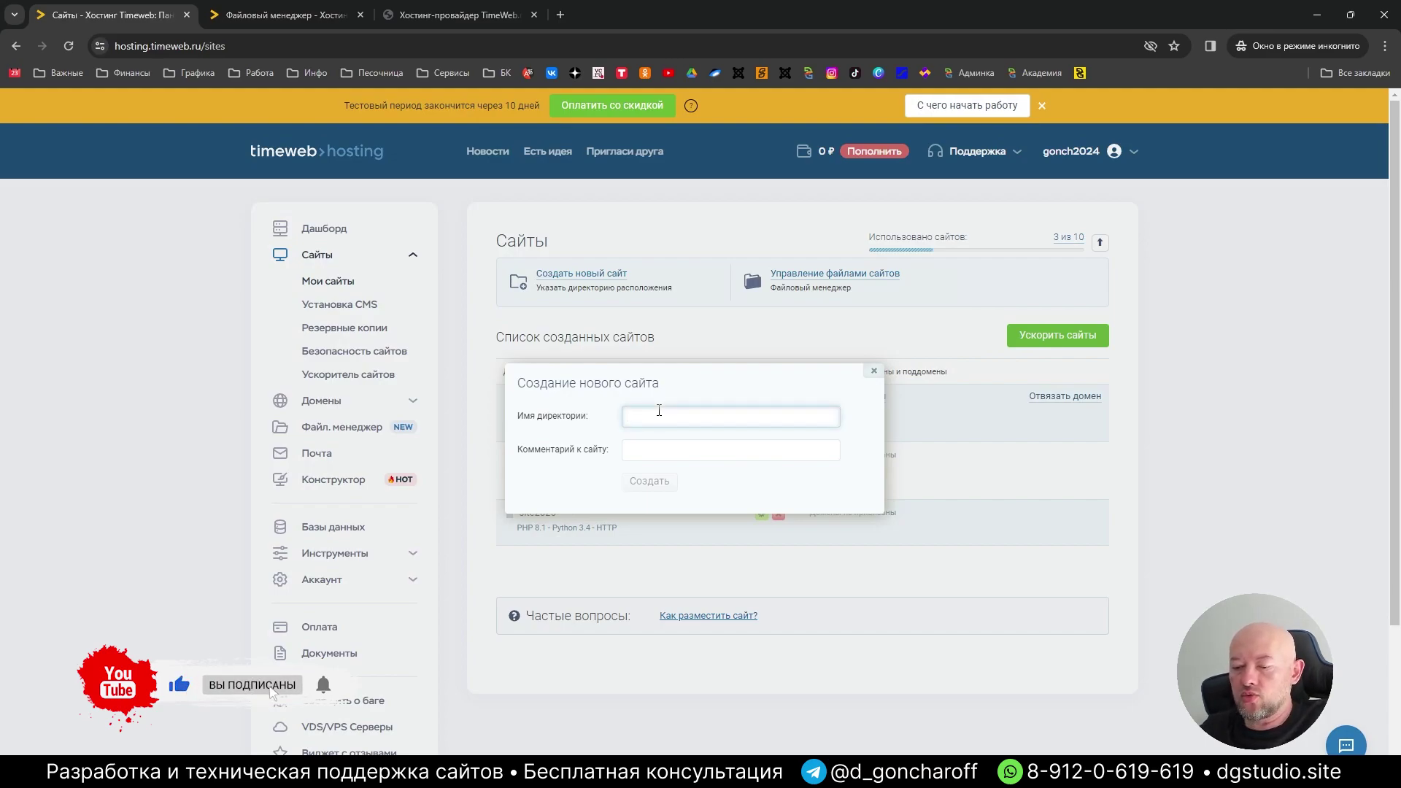
{"action": "type", "text": "site"}
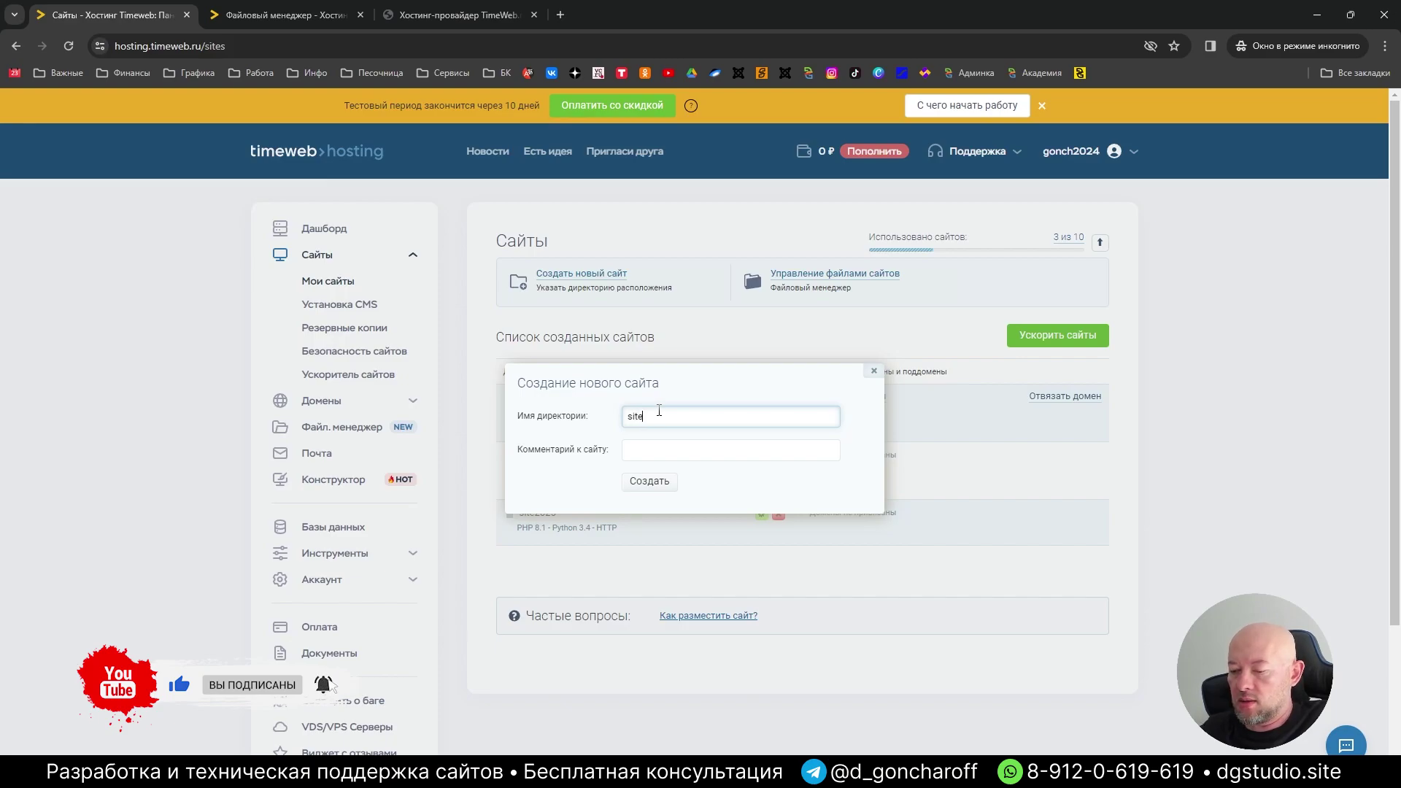
{"action": "type", "text": "2024.r"}
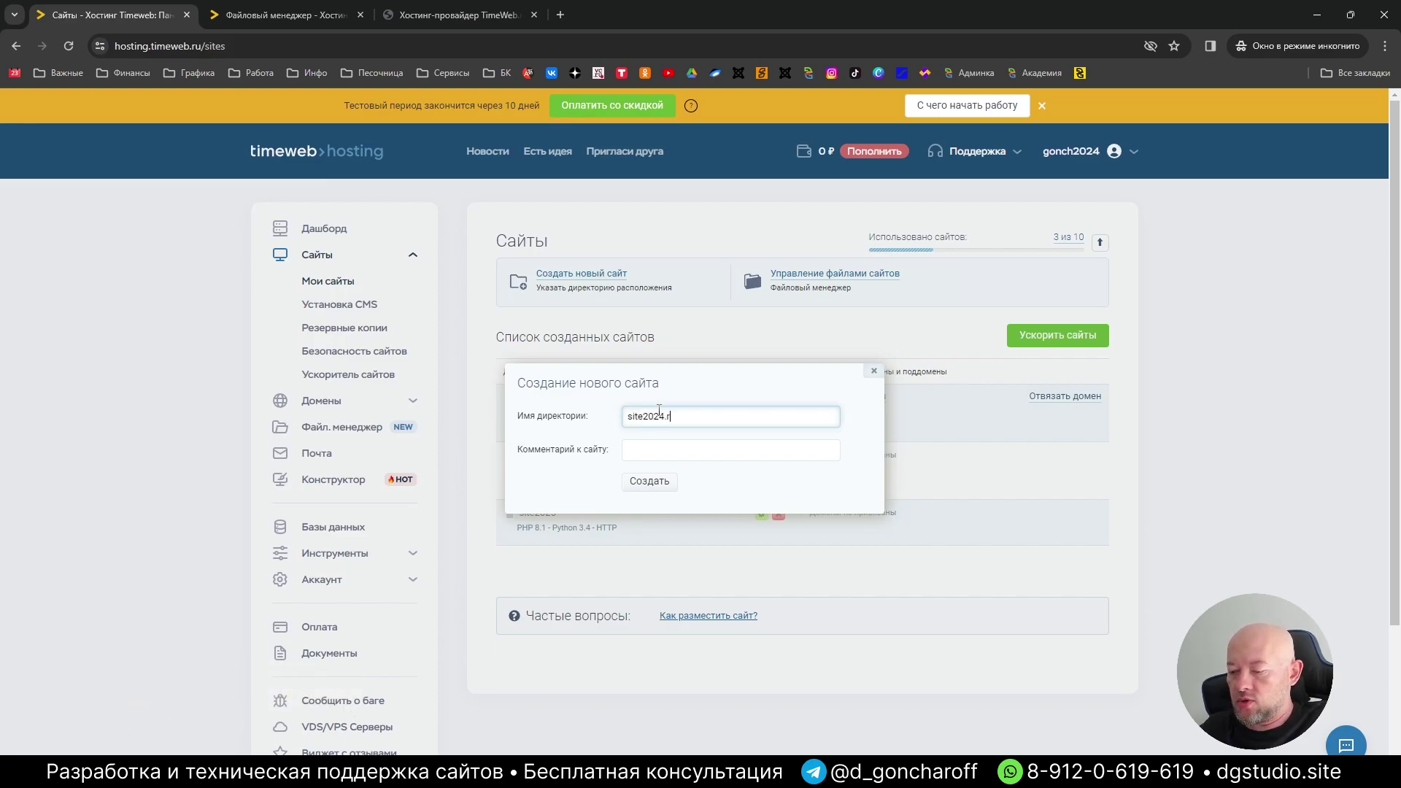
{"action": "type", "text": "u"}
{"action": "left_click", "coordinate": [653, 483]}
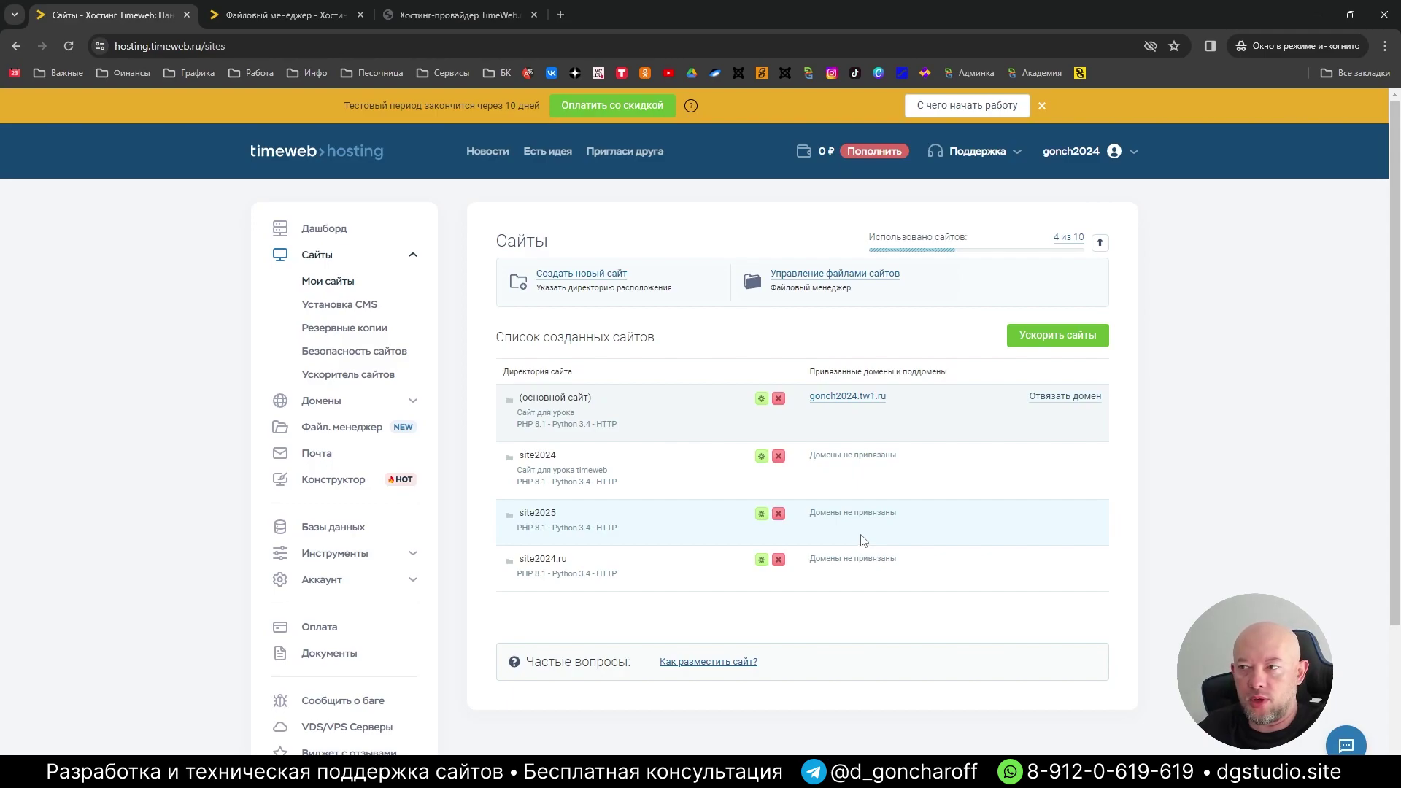
Refresh the file manager listing, look inside the site2024.ru folder, and return to the list of sites
{"action": "left_click", "coordinate": [269, 10]}
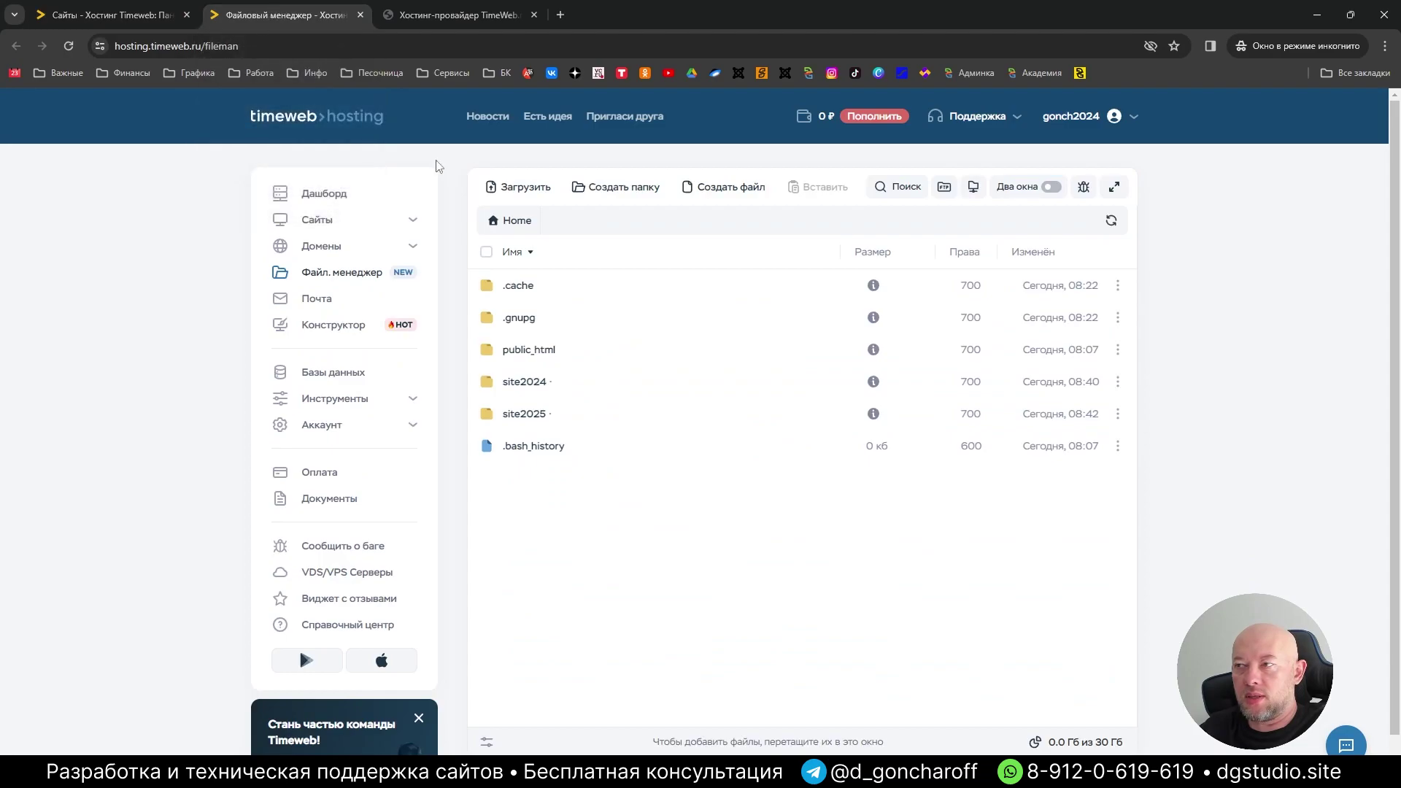
{"action": "left_click", "coordinate": [1111, 221]}
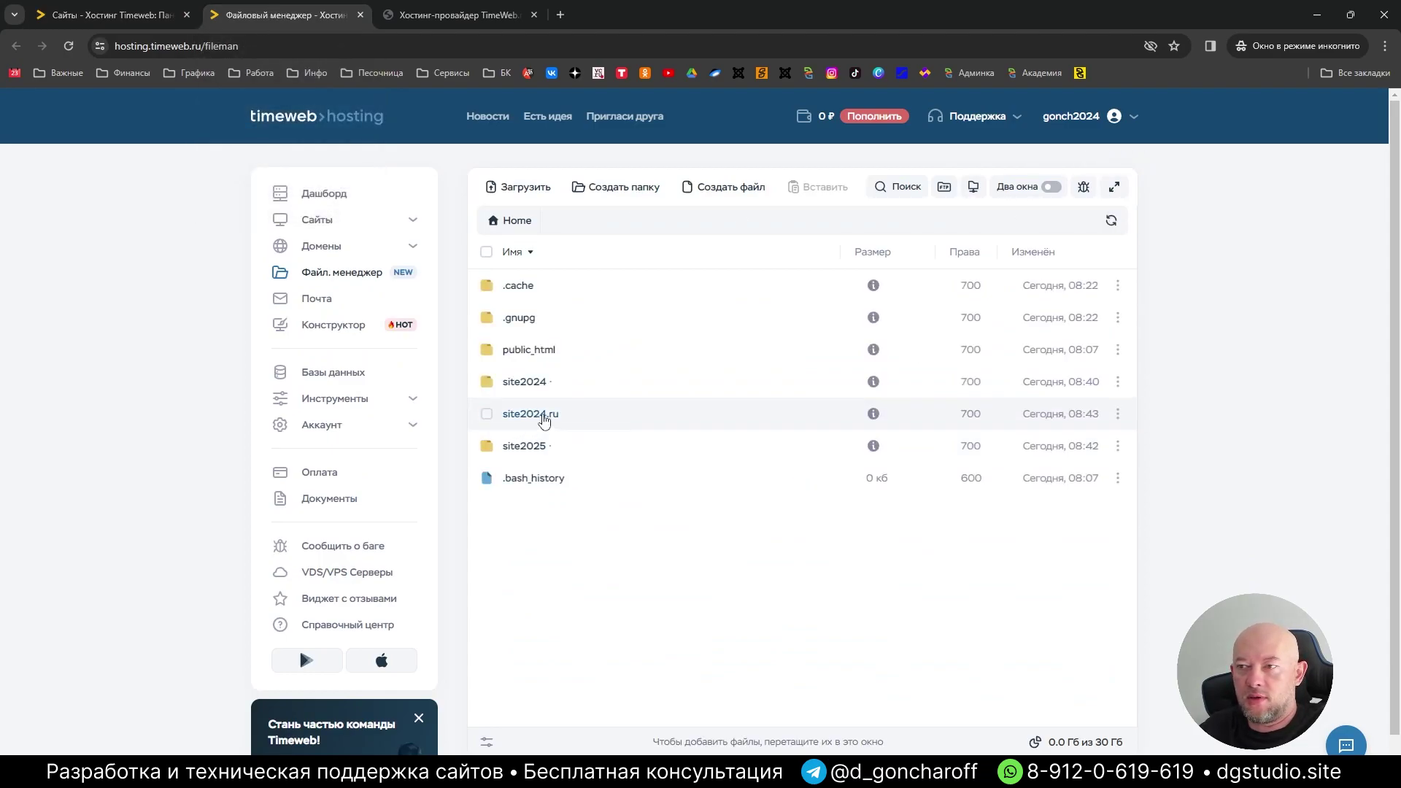
{"action": "double_click", "coordinate": [545, 413]}
{"action": "double_click", "coordinate": [511, 283]}
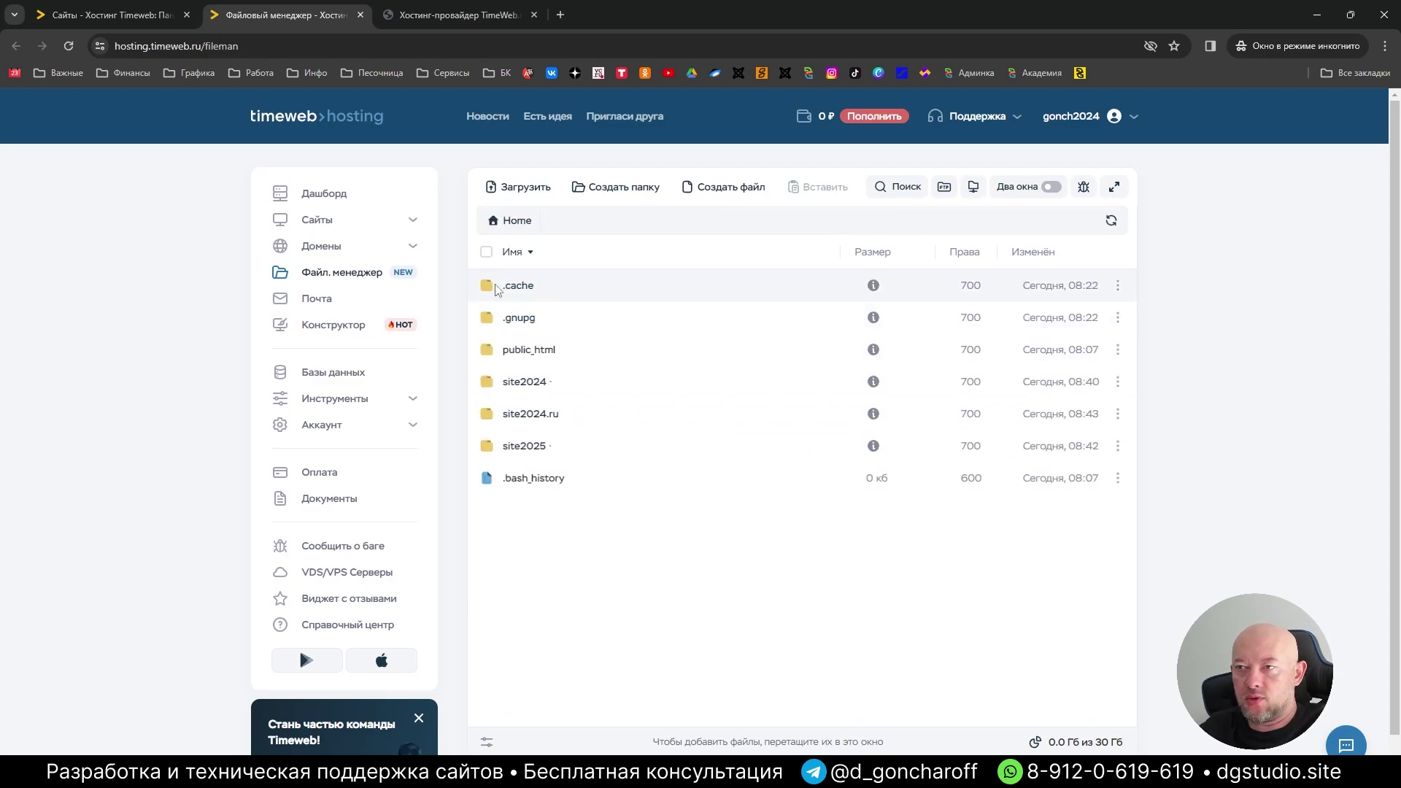
{"action": "left_click", "coordinate": [146, 15]}
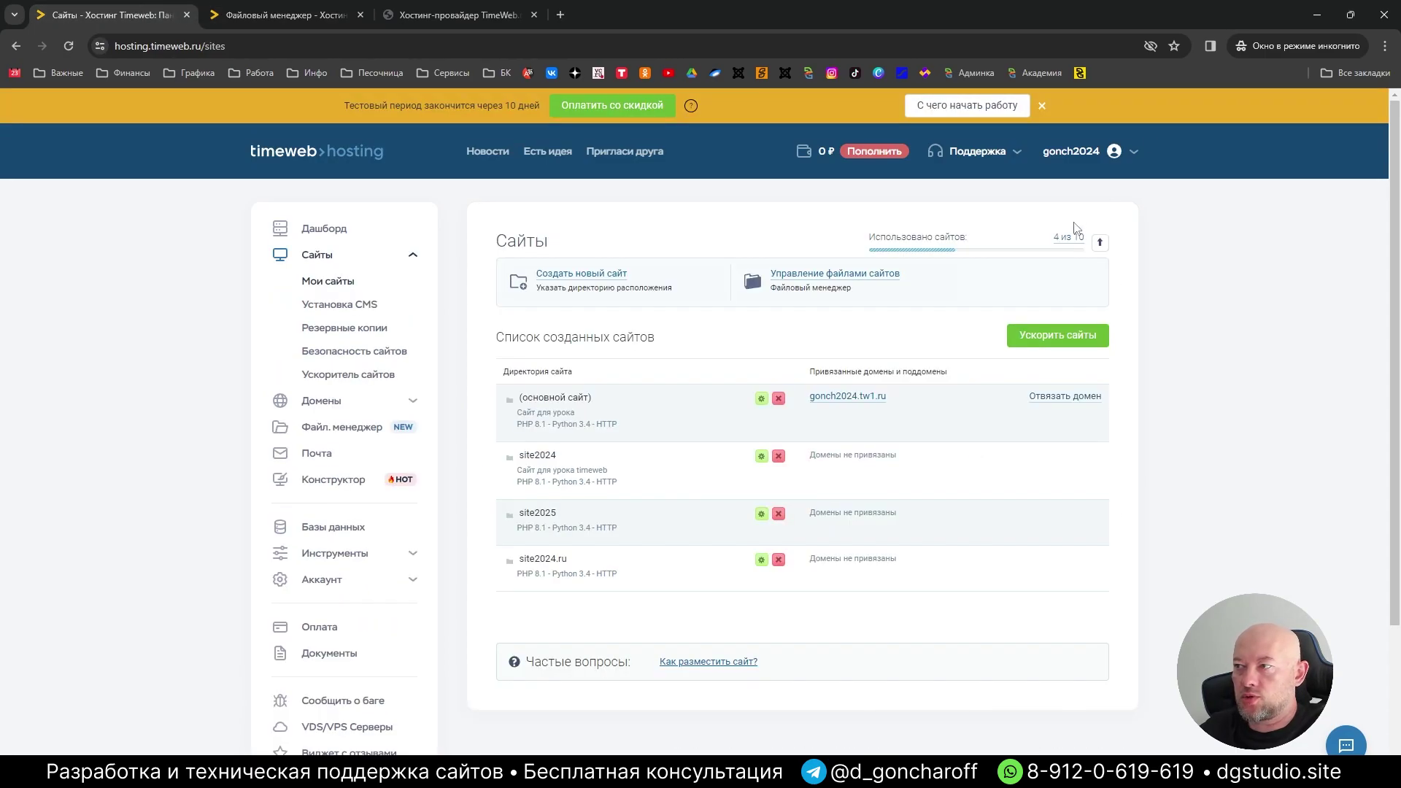